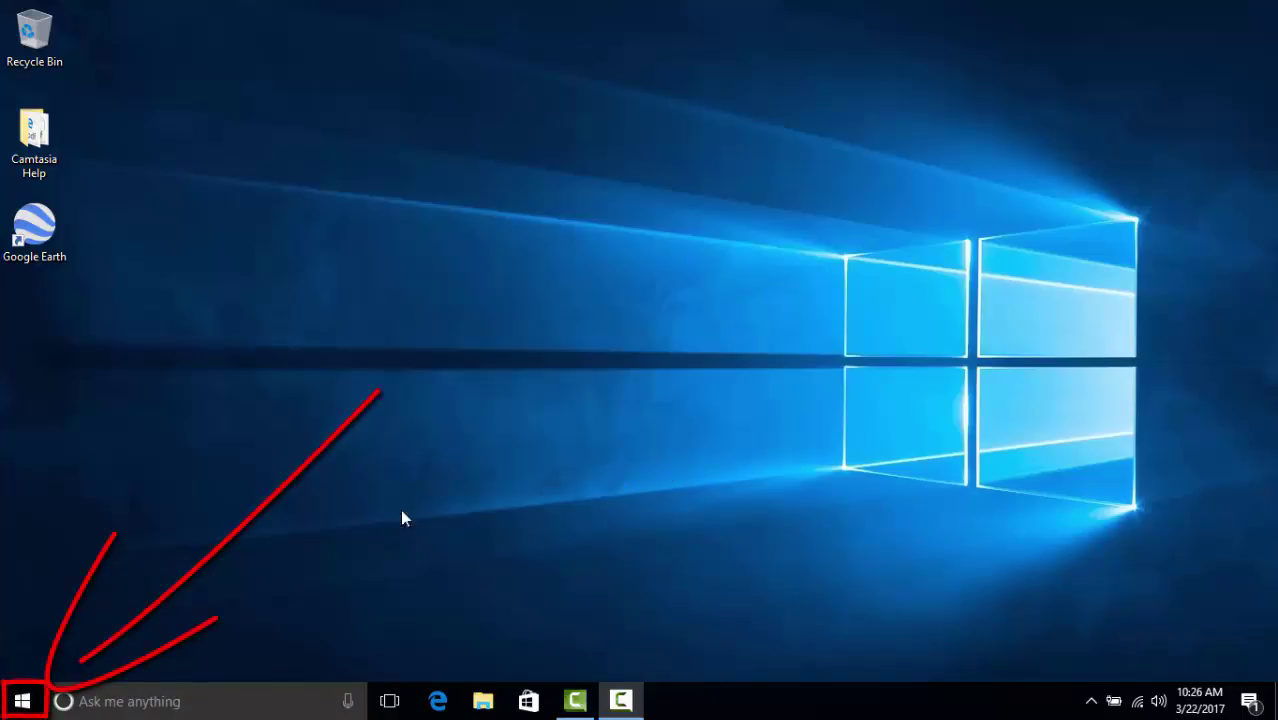
Open the Start menu and scroll through the app list.
click(16, 702)
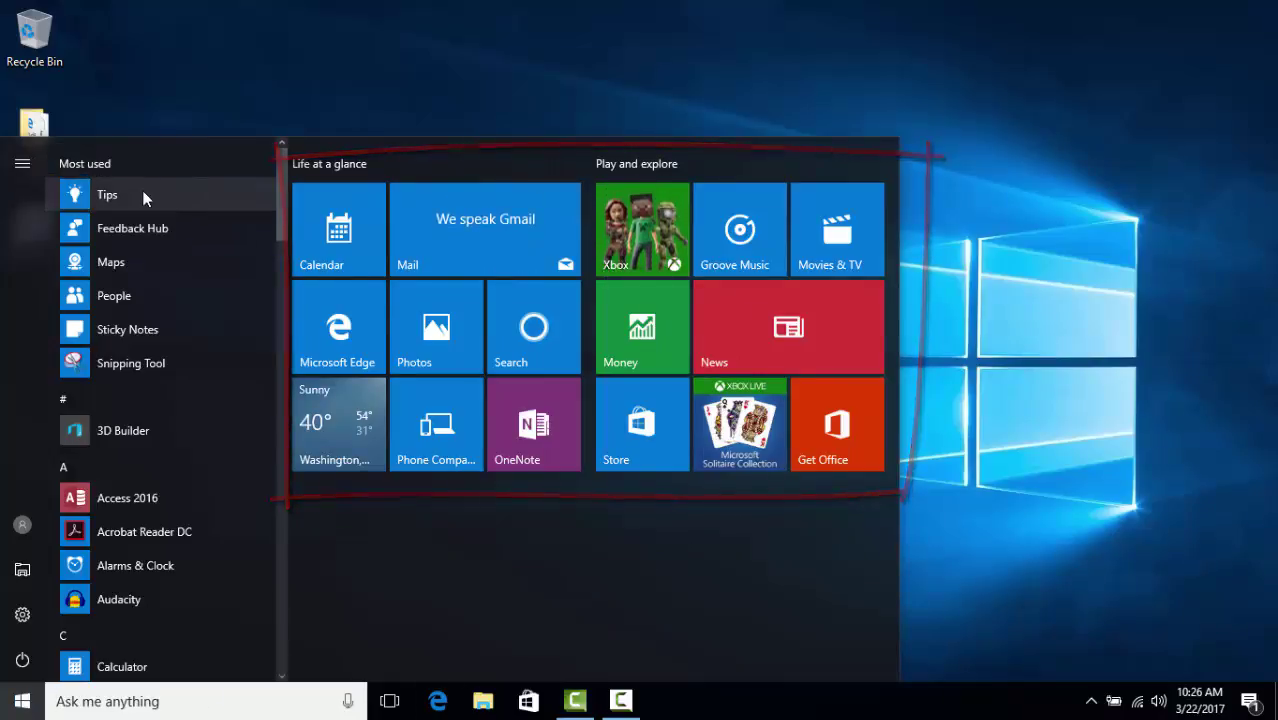
scroll(153, 395, down, 5)
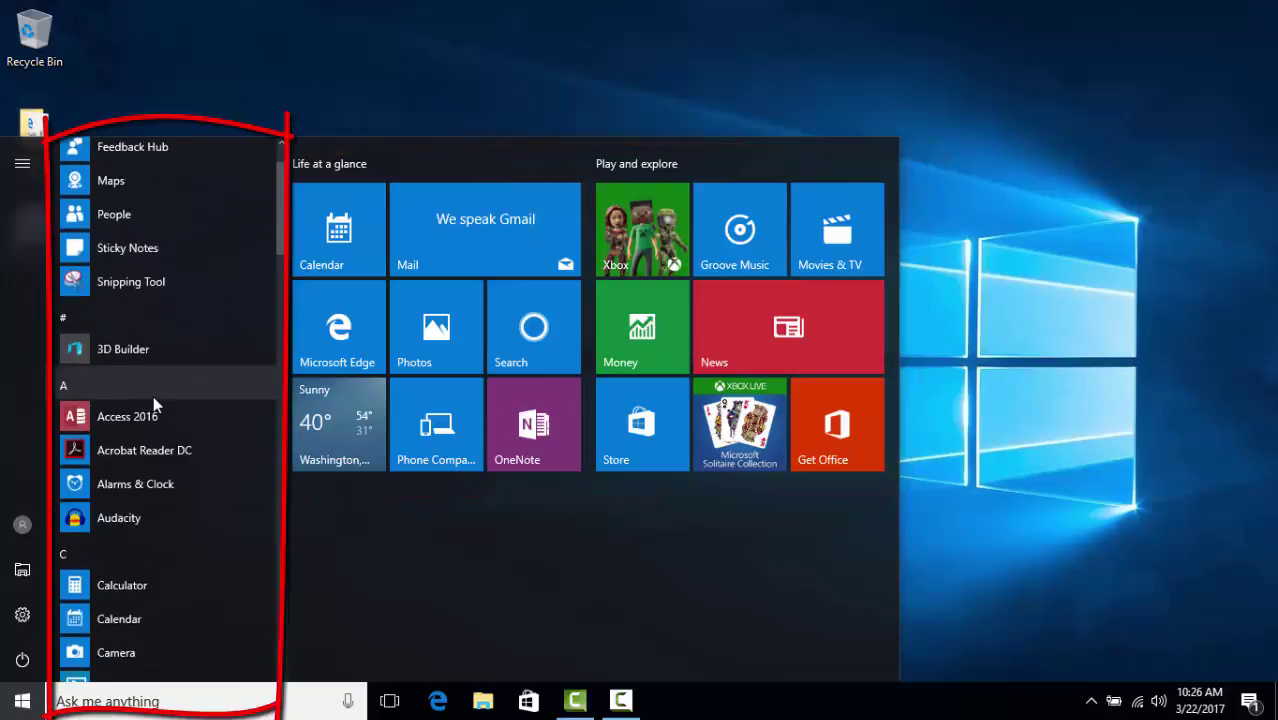
scroll(155, 403, down, 4)
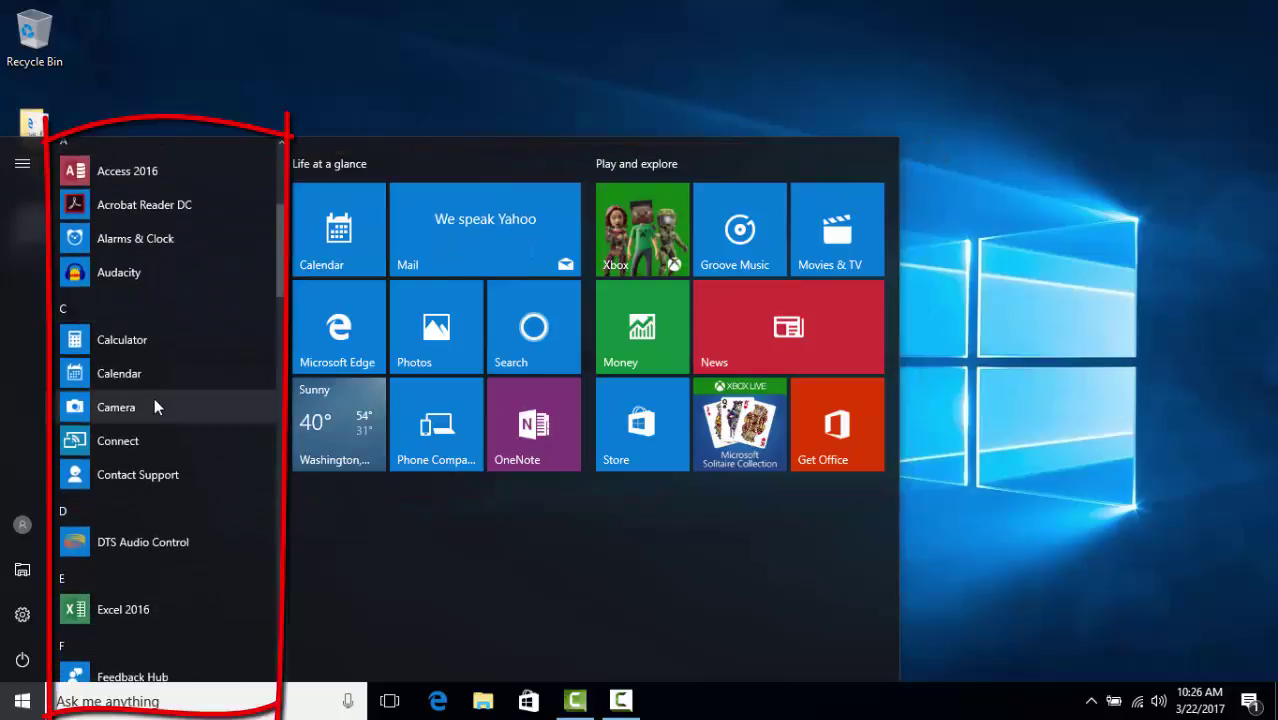
scroll(154, 399, down, 4)
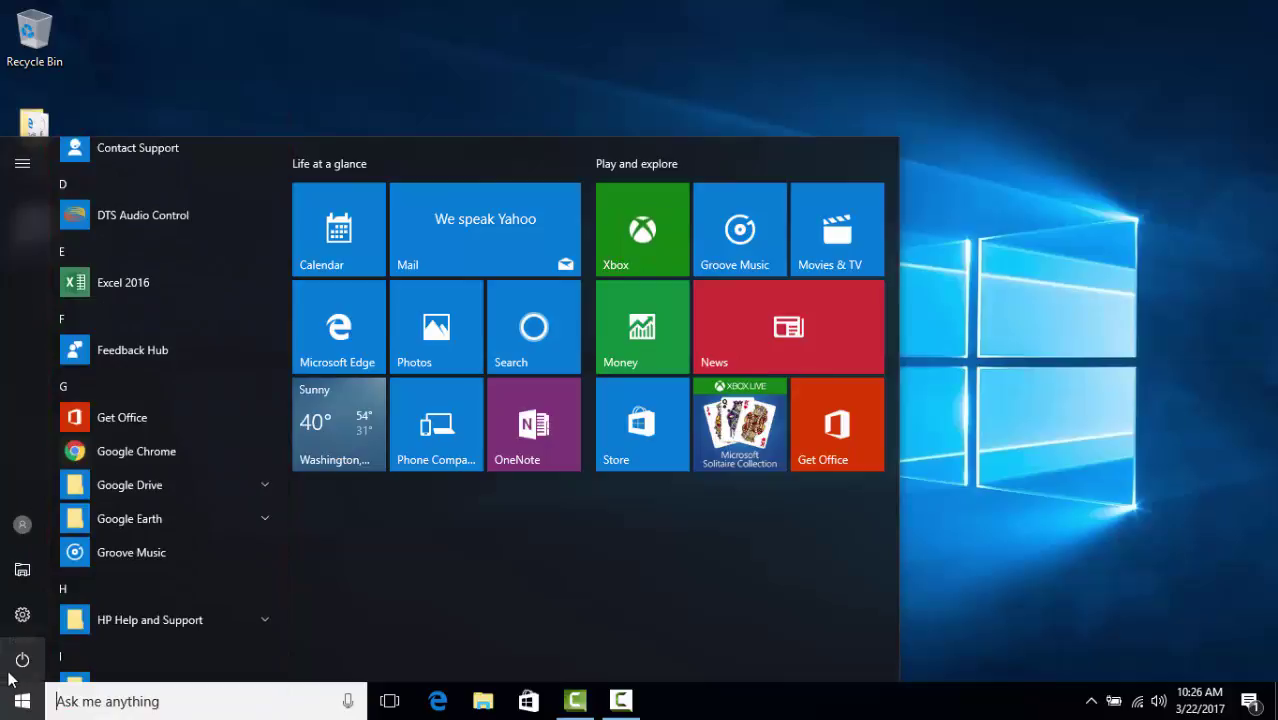
Expand the side pane, view the IT account options, then open Windows Settings.
click(23, 166)
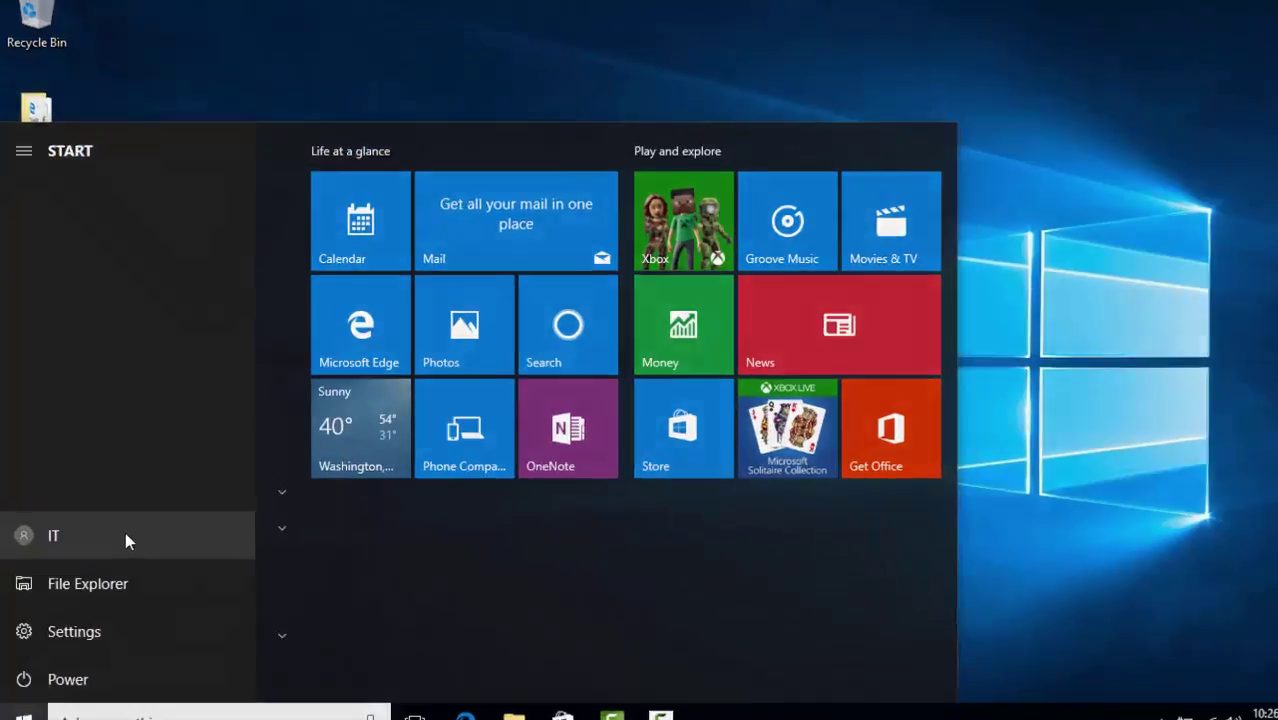
click(117, 522)
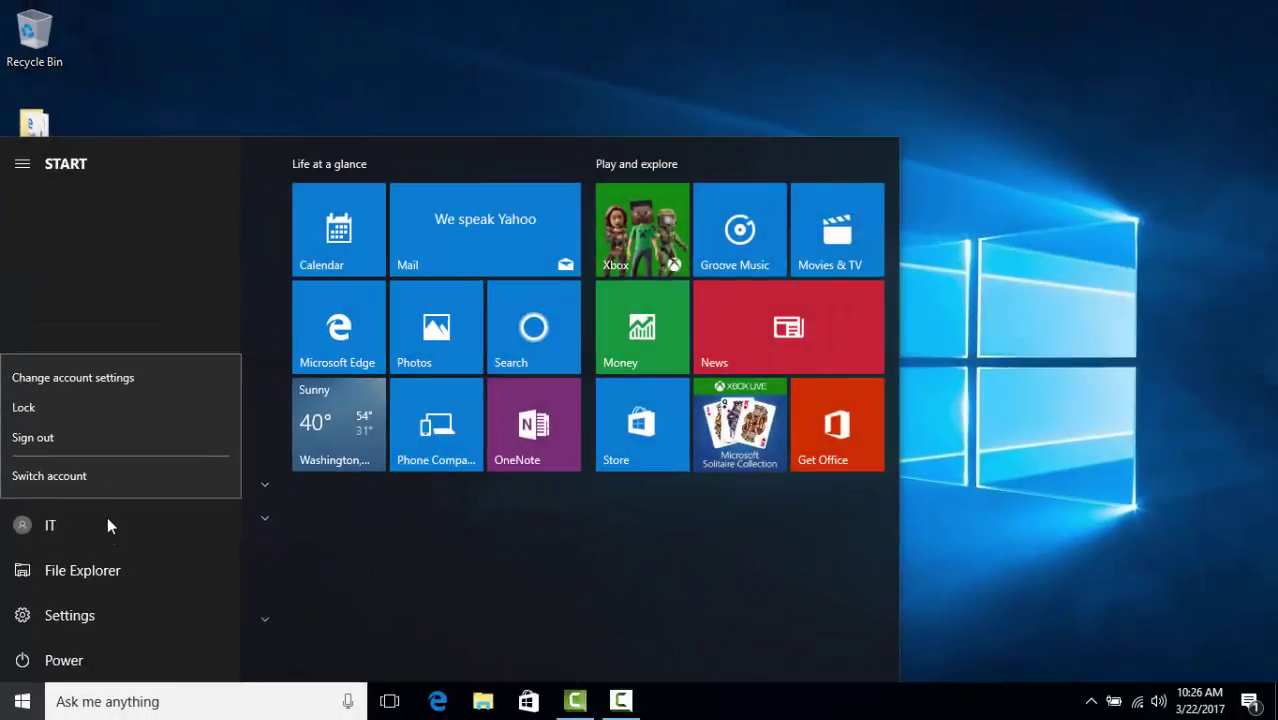
click(121, 548)
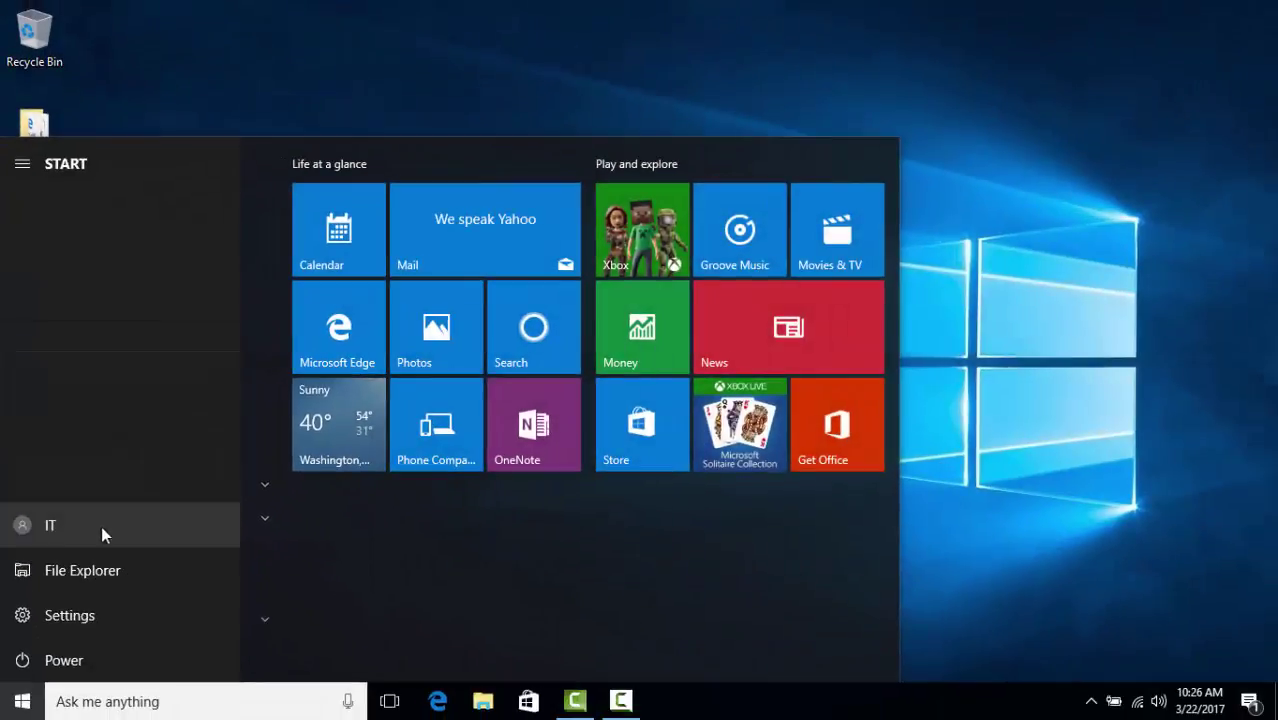
click(65, 613)
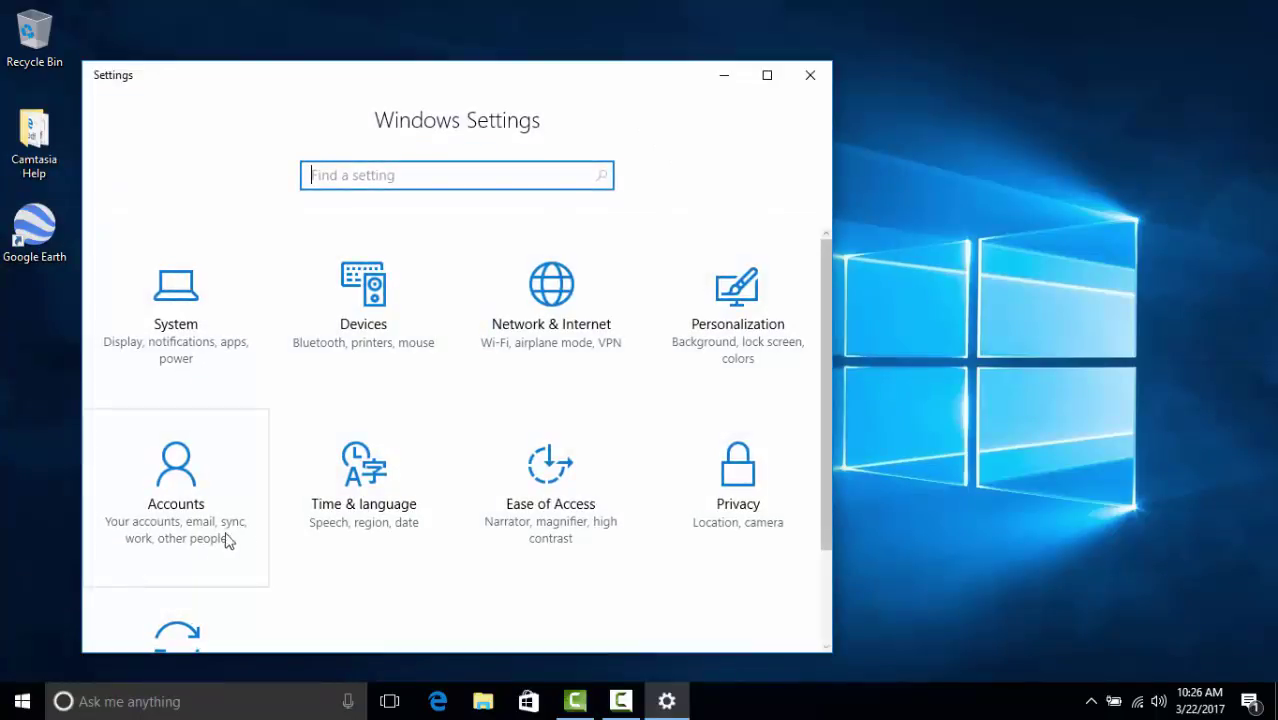
Review the Personalization Start and Taskbar pages, then close Settings.
click(707, 370)
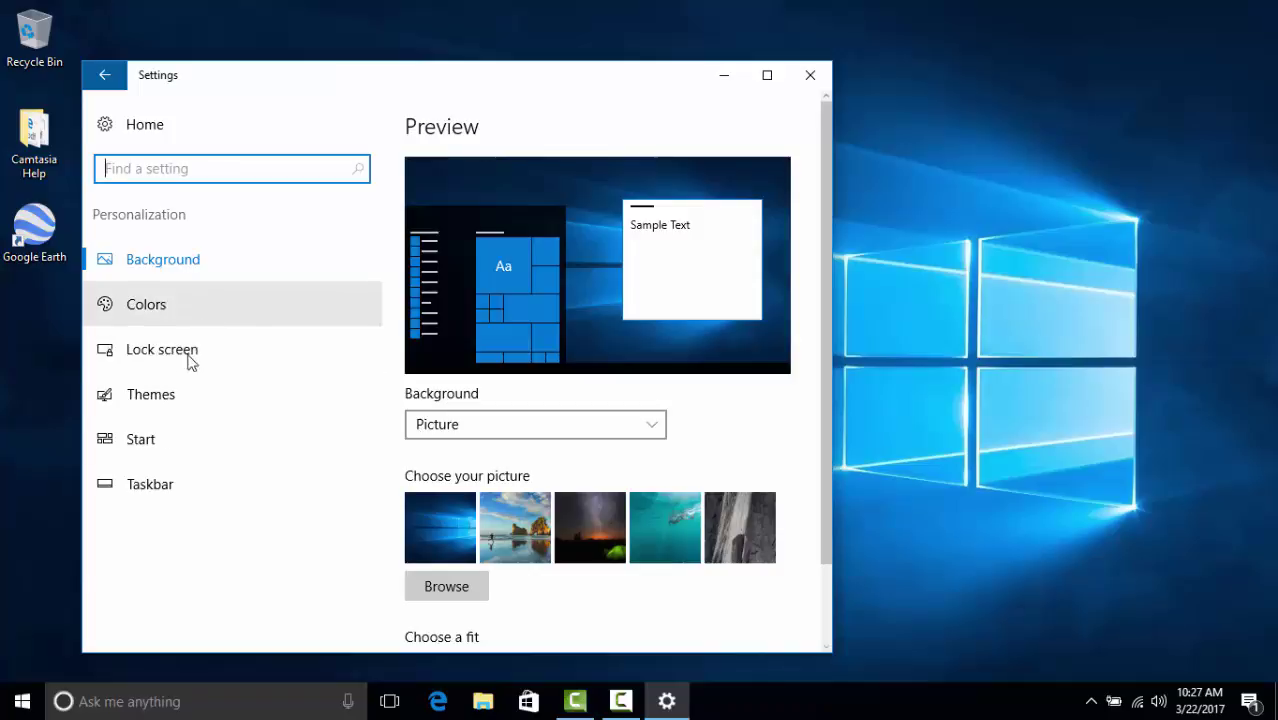
click(203, 440)
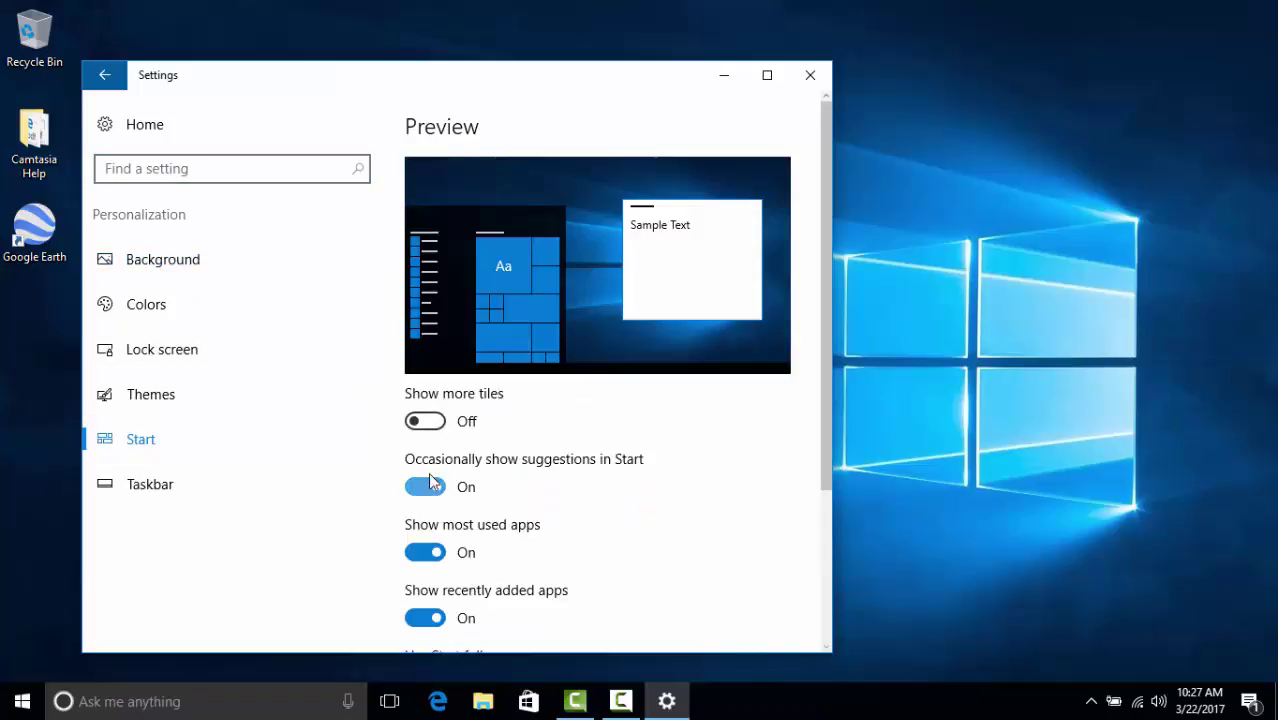
scroll(425, 465, down, 3)
scroll(431, 483, down, 1)
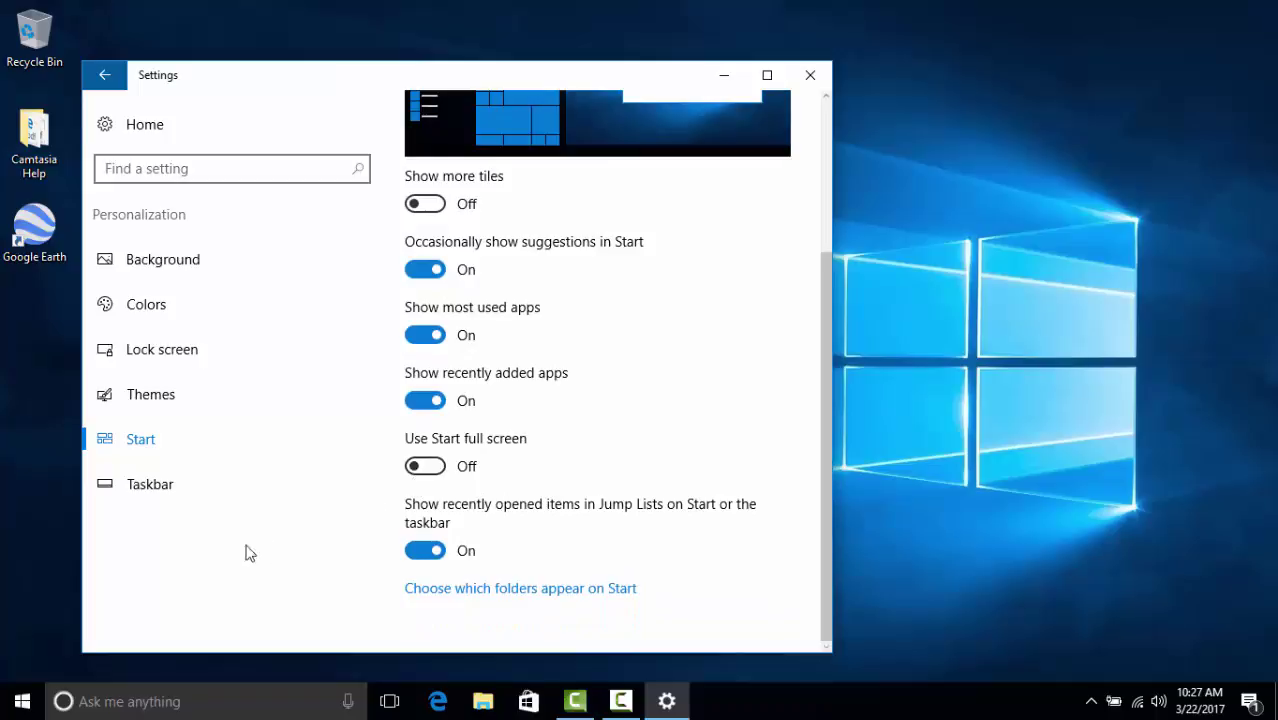
click(176, 489)
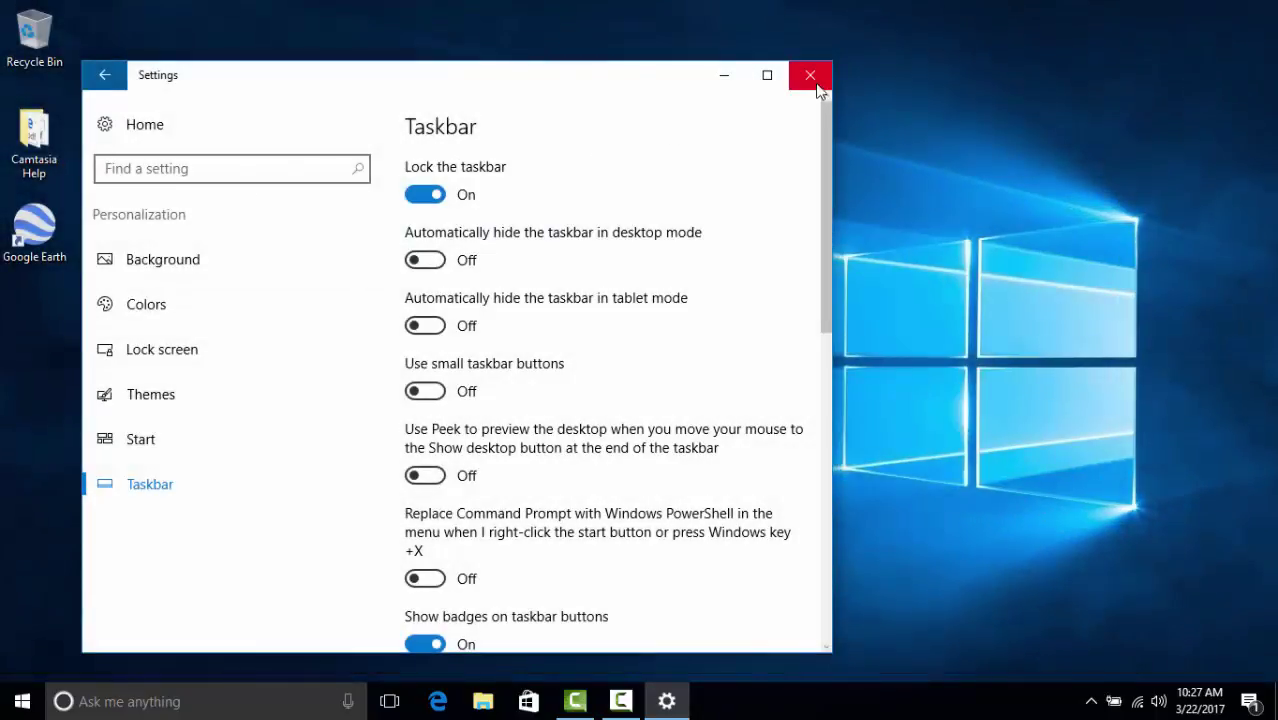
click(810, 76)
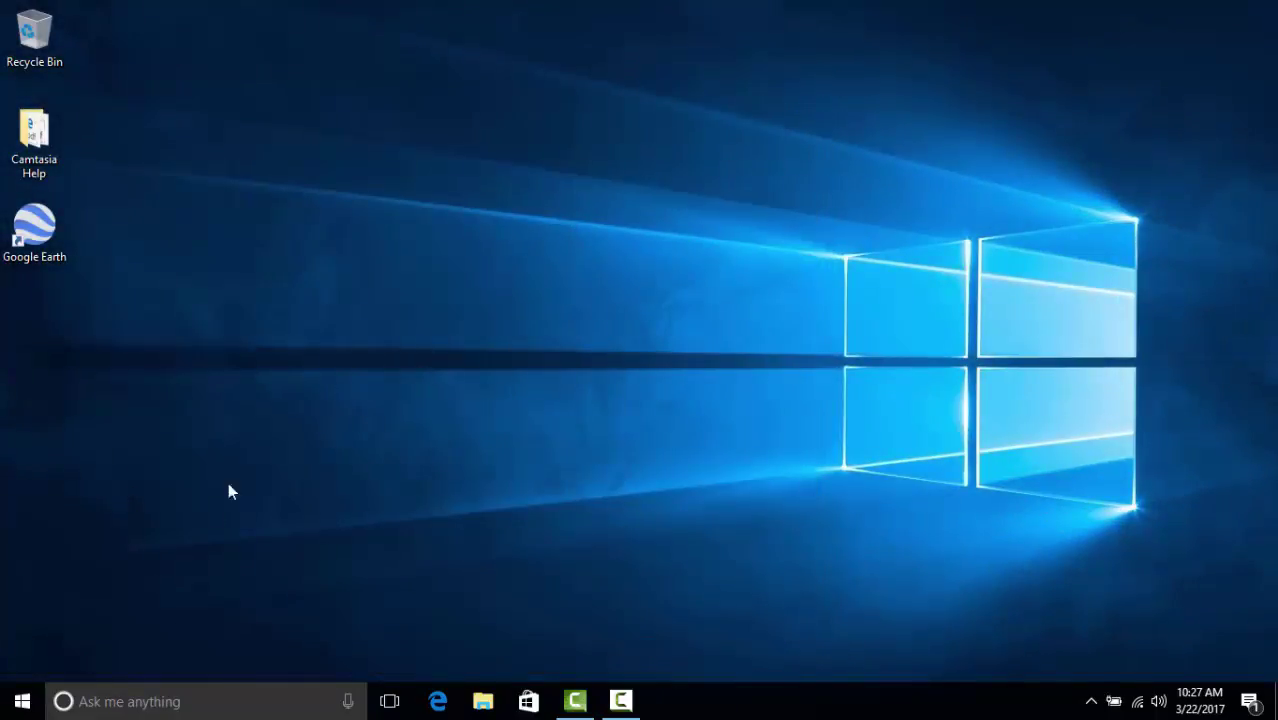
Unpin the Calendar, Mail, Microsoft Edge and Photos tiles from Start.
click(16, 700)
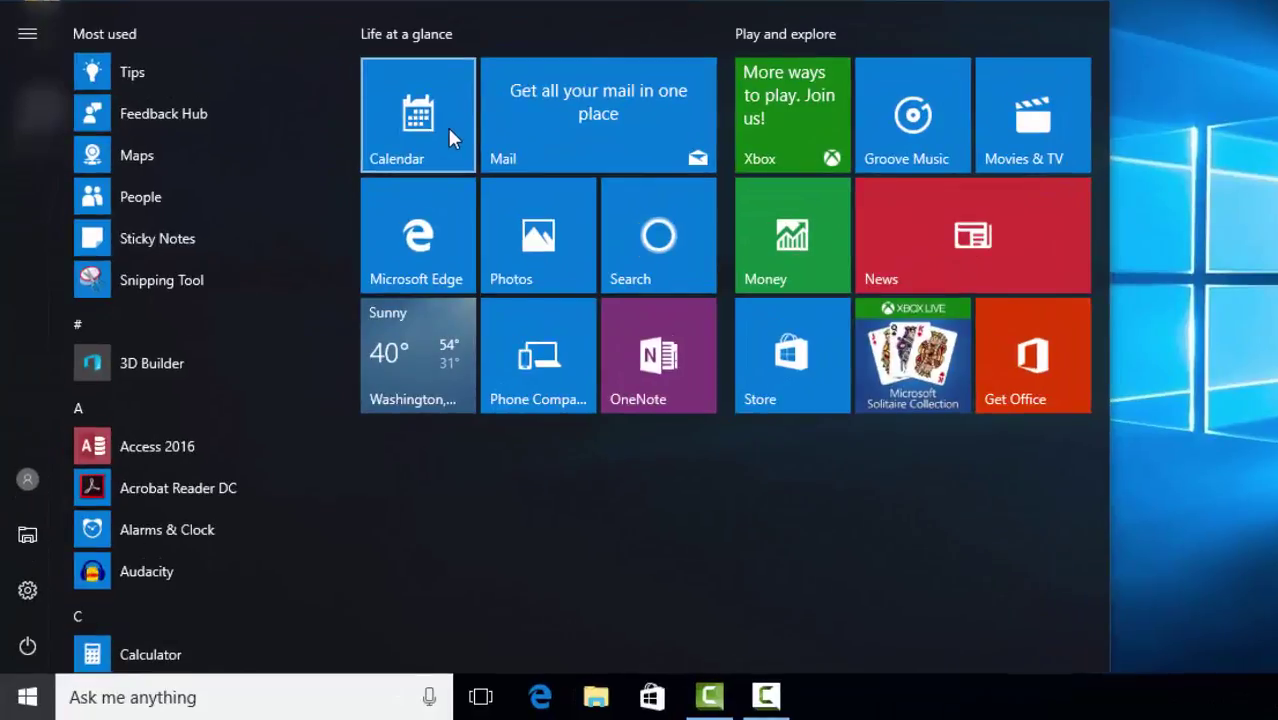
right_click(450, 136)
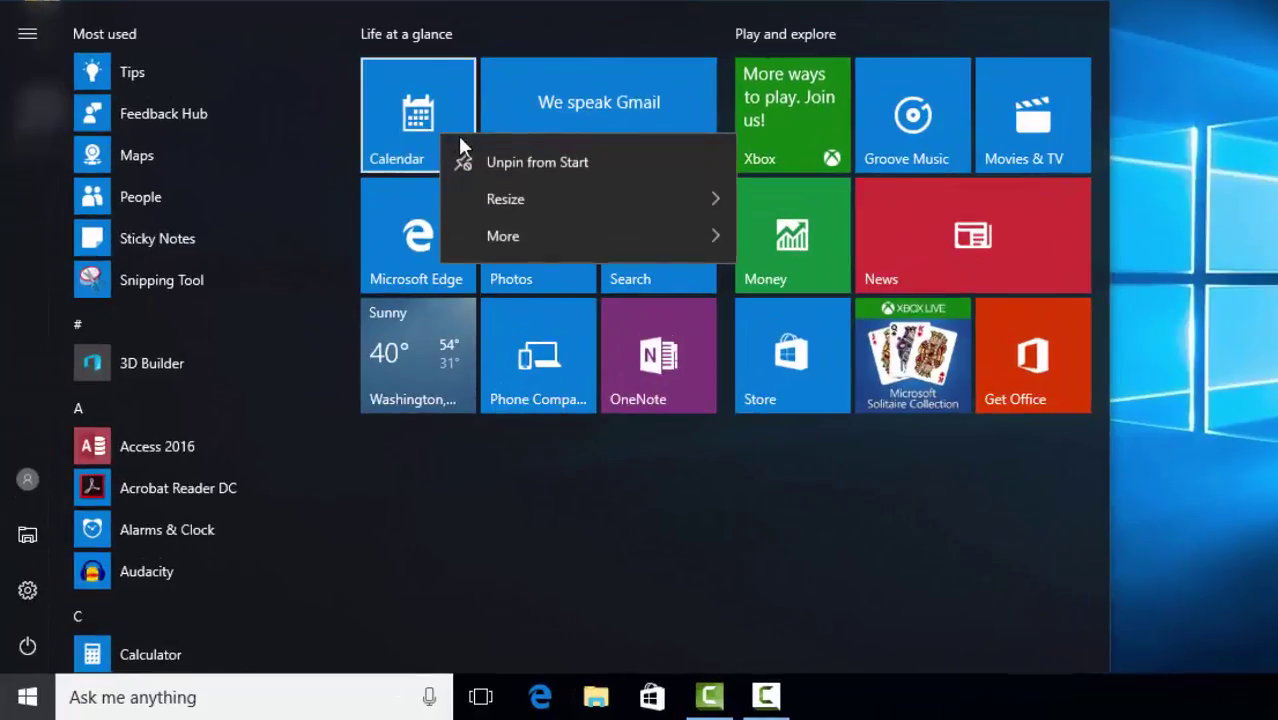
click(607, 162)
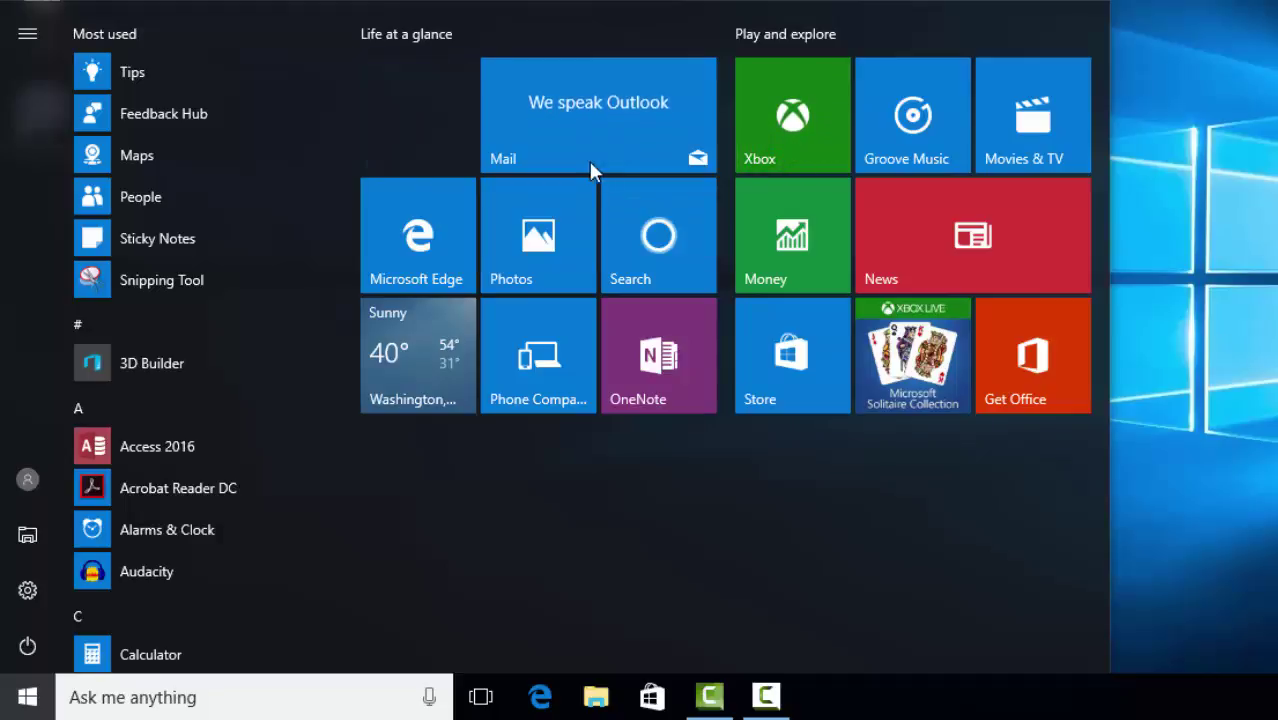
right_click(530, 135)
click(513, 178)
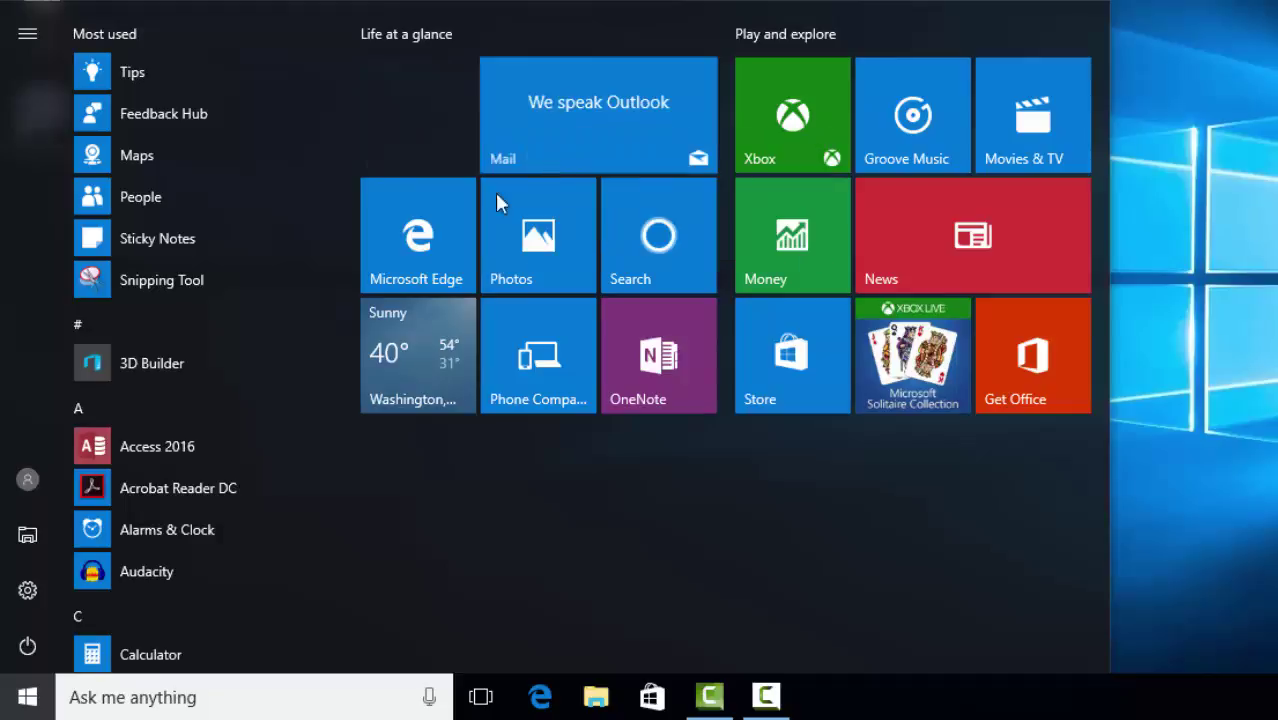
right_click(442, 143)
click(474, 170)
right_click(523, 127)
click(545, 135)
Unpin the Search, weather, Phone Companion, OneNote and Xbox tiles from Start.
right_click(644, 142)
click(648, 142)
right_click(445, 149)
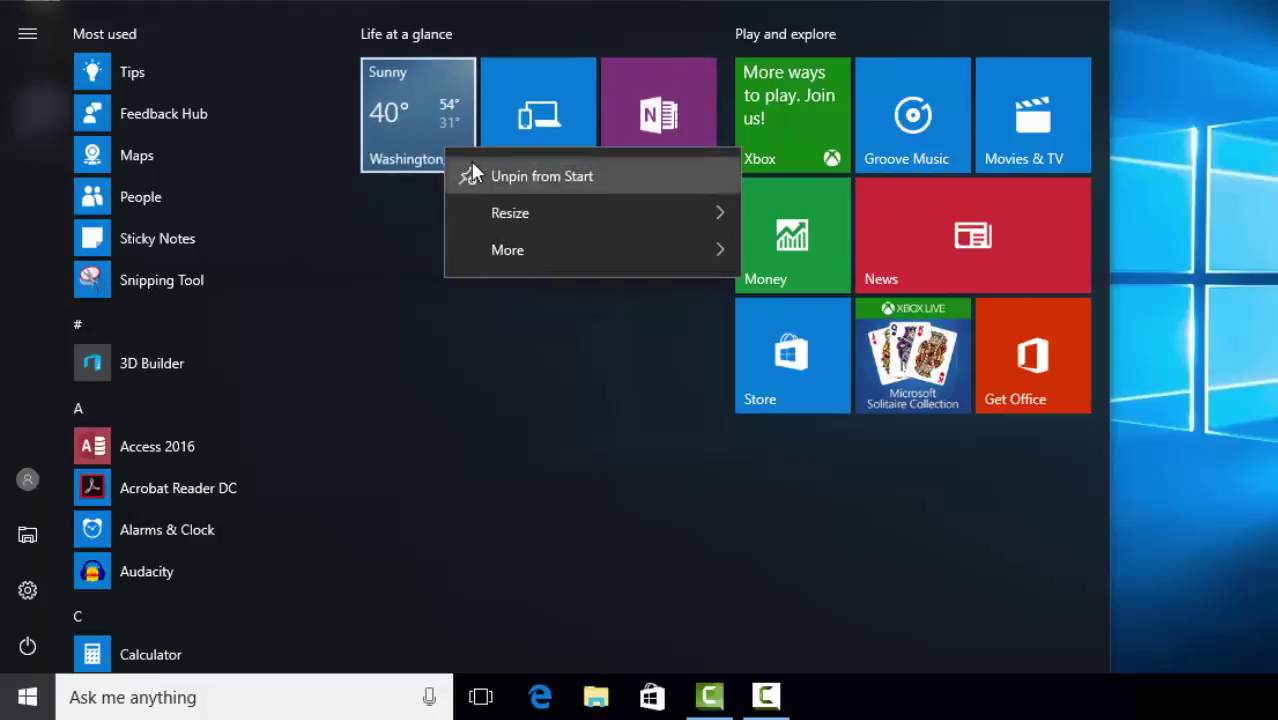
click(474, 175)
right_click(498, 136)
click(519, 162)
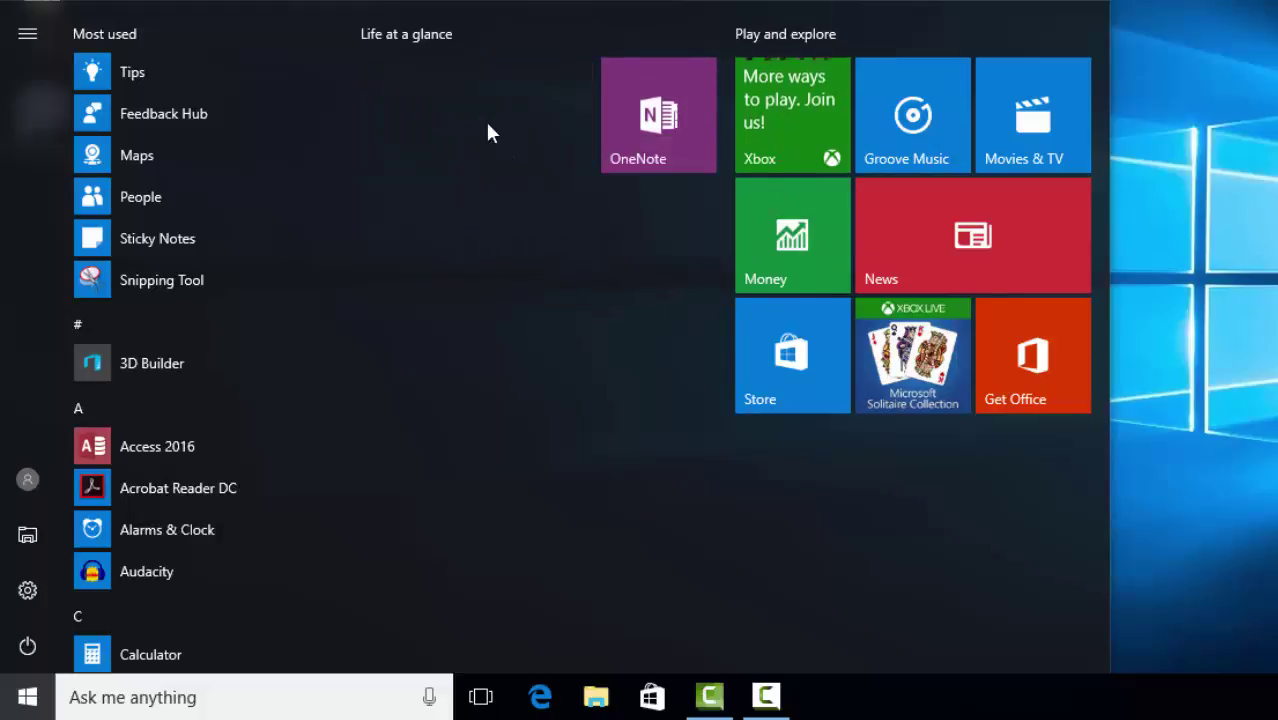
right_click(633, 138)
click(642, 160)
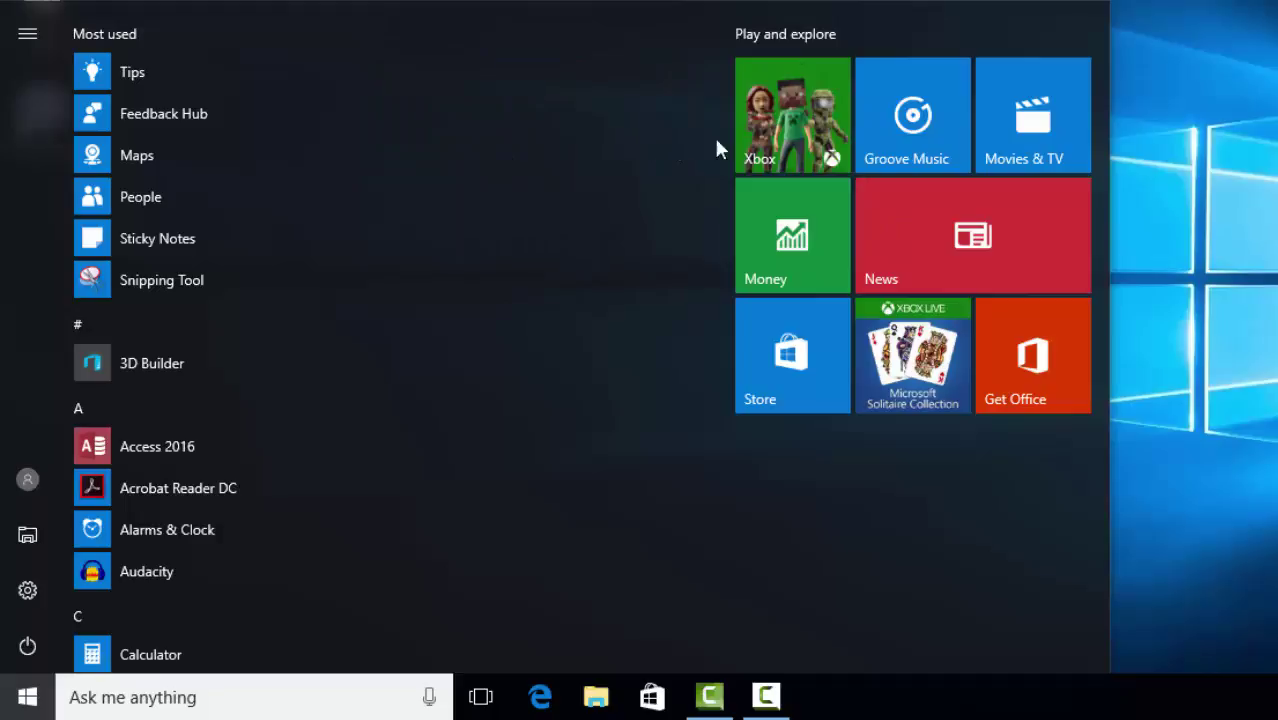
right_click(771, 127)
click(807, 154)
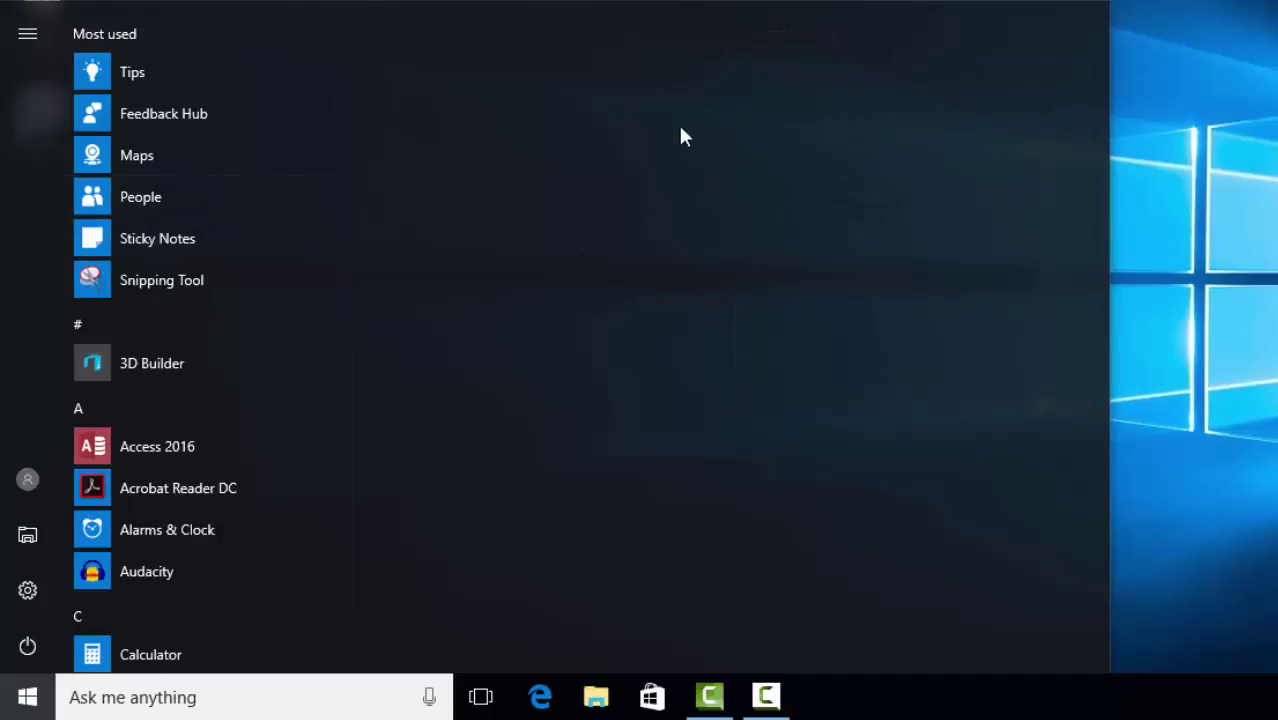
Pin Audacity to Start and place Camtasia Studio 8 from TechSmith beside it.
scroll(158, 281, down, 5)
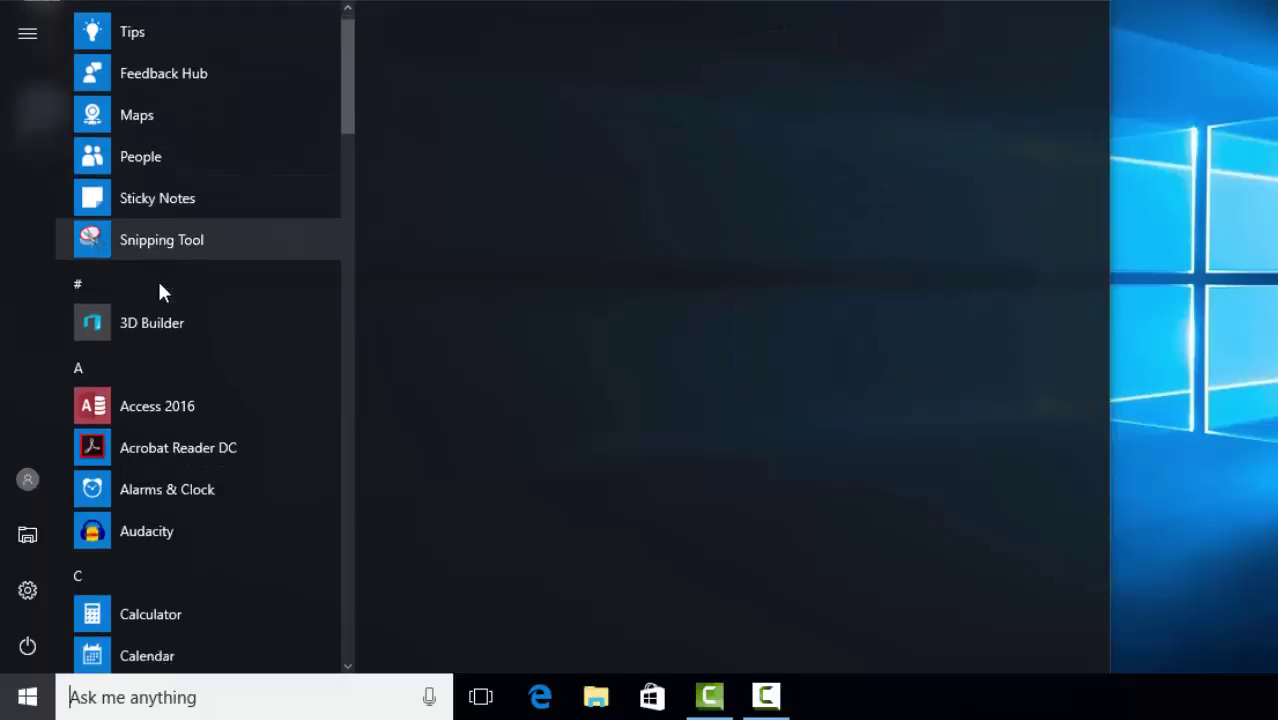
scroll(160, 290, down, 1)
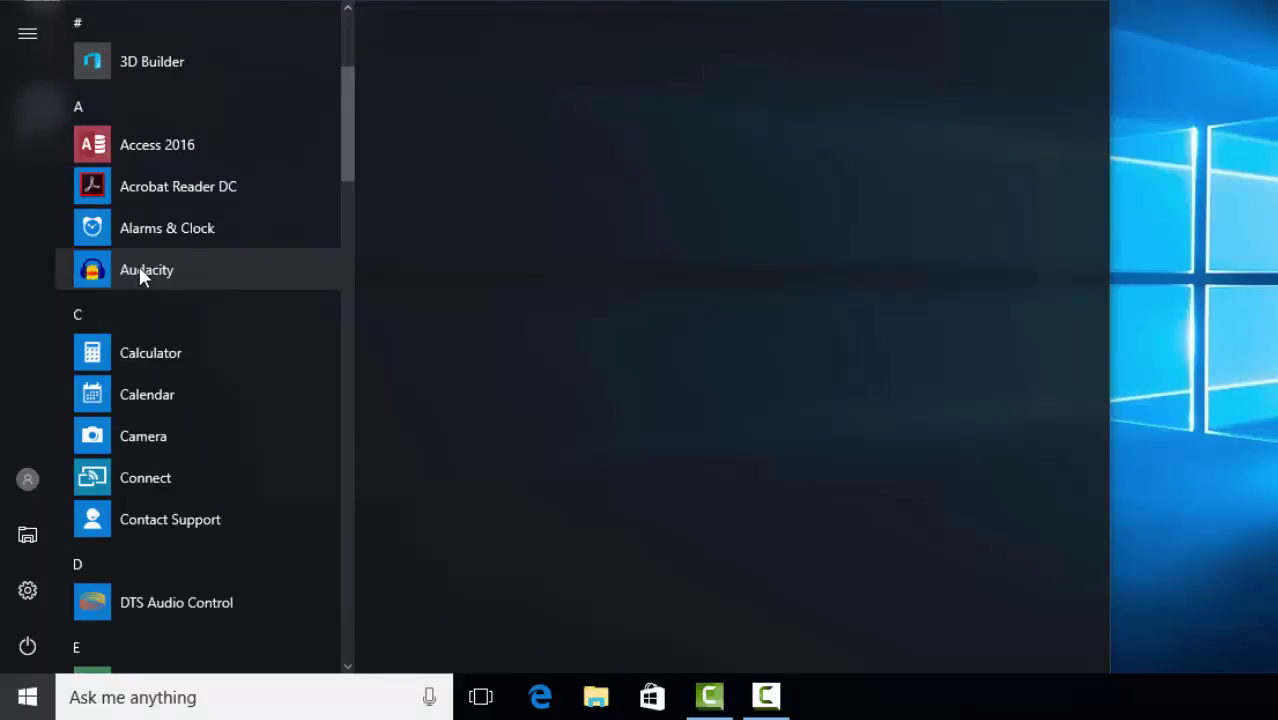
right_click(139, 268)
click(205, 295)
scroll(170, 295, down, 3)
scroll(171, 300, down, 5)
scroll(171, 291, down, 10)
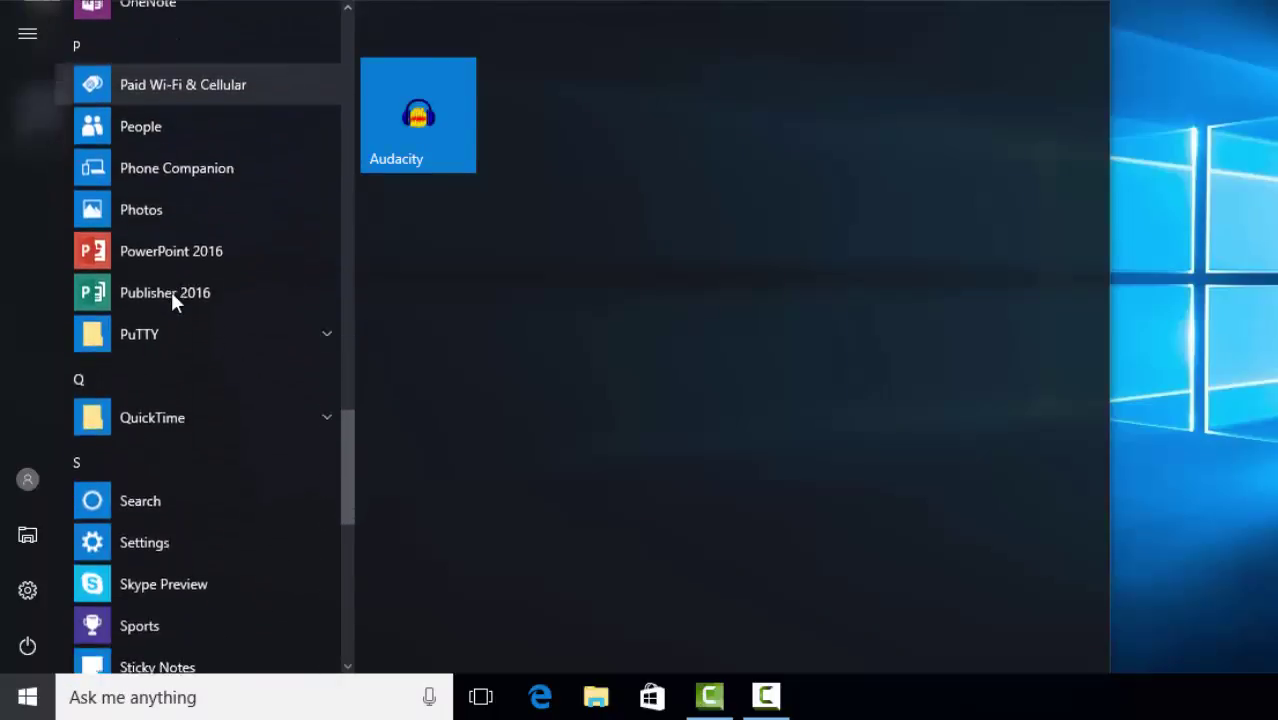
scroll(171, 297, down, 5)
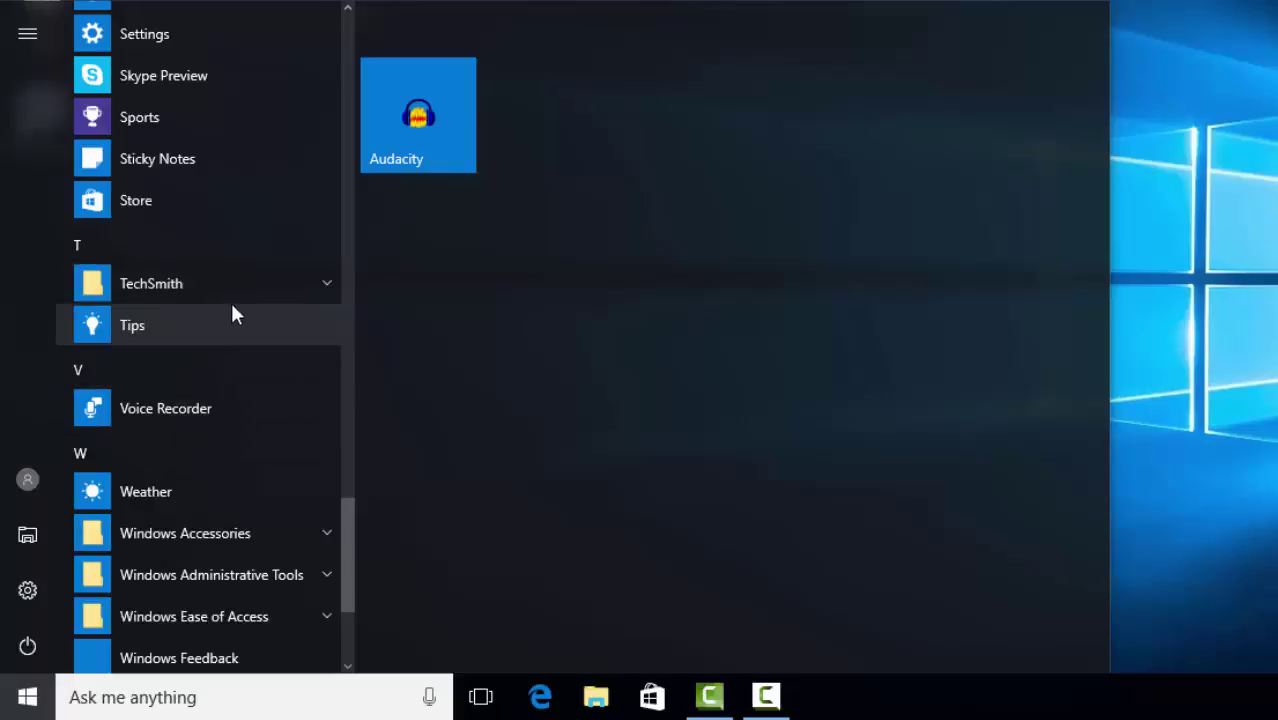
click(231, 296)
drag(165, 367, 522, 118)
Name the tile group Audio-Video and add a Word 2016 tile below it.
click(482, 35)
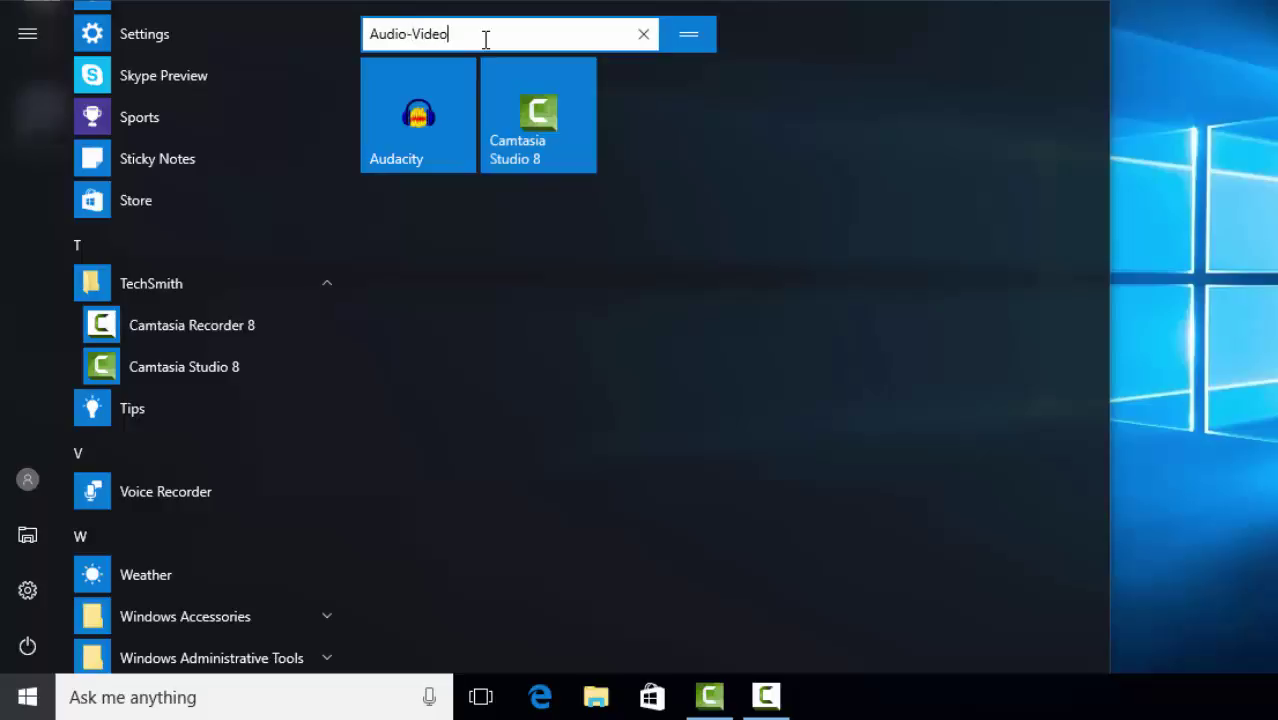
key(Return)
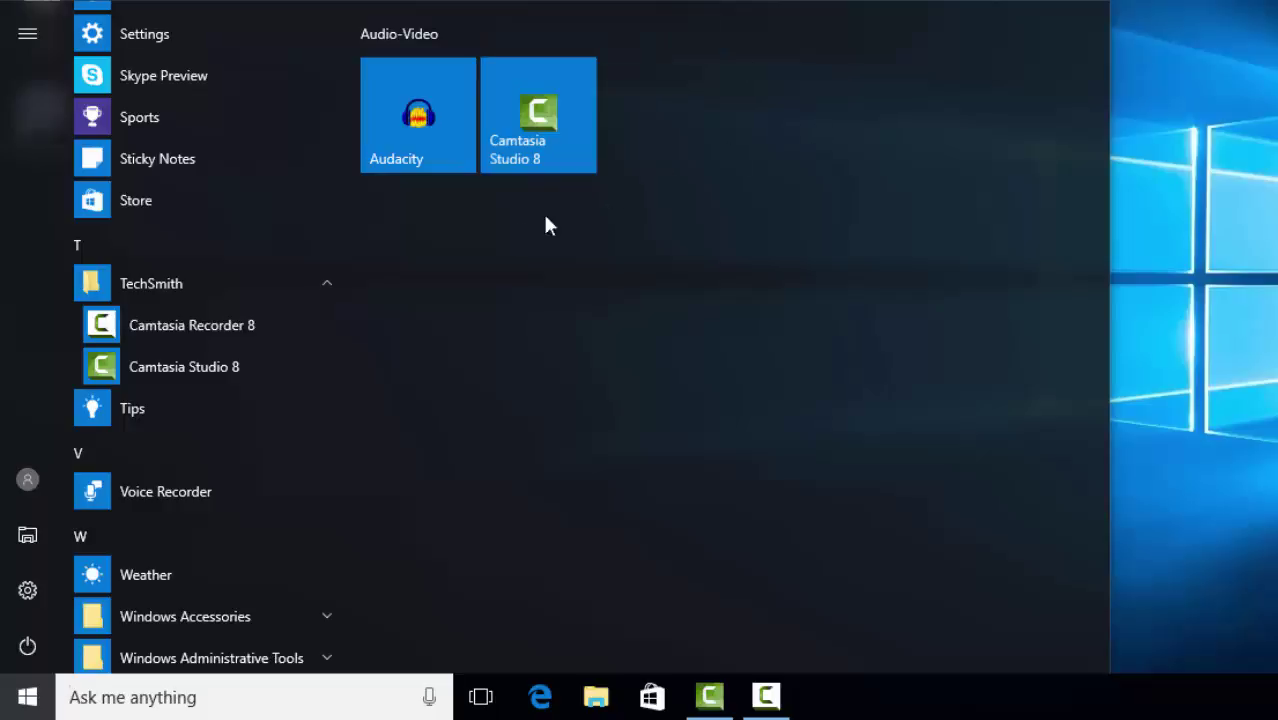
scroll(182, 365, down, 5)
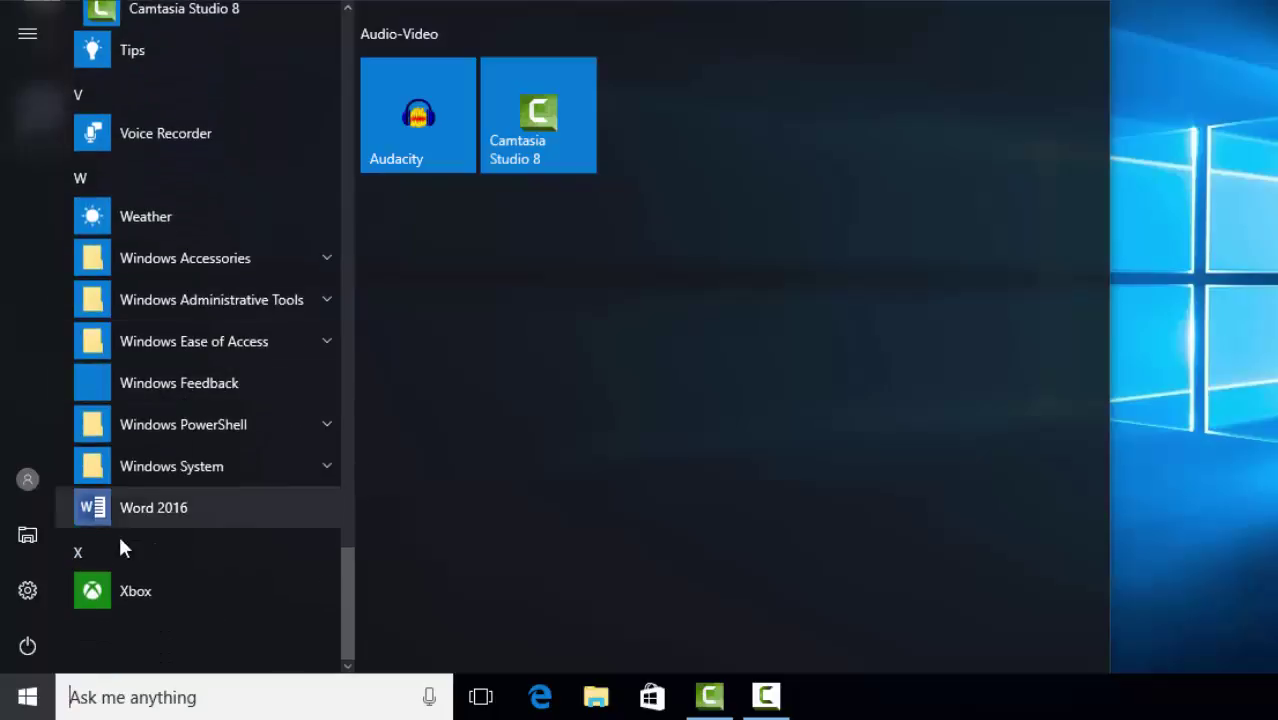
drag(120, 510, 466, 390)
Add a PowerPoint 2016 tile next to Word and name the group Office.
scroll(233, 415, up, 5)
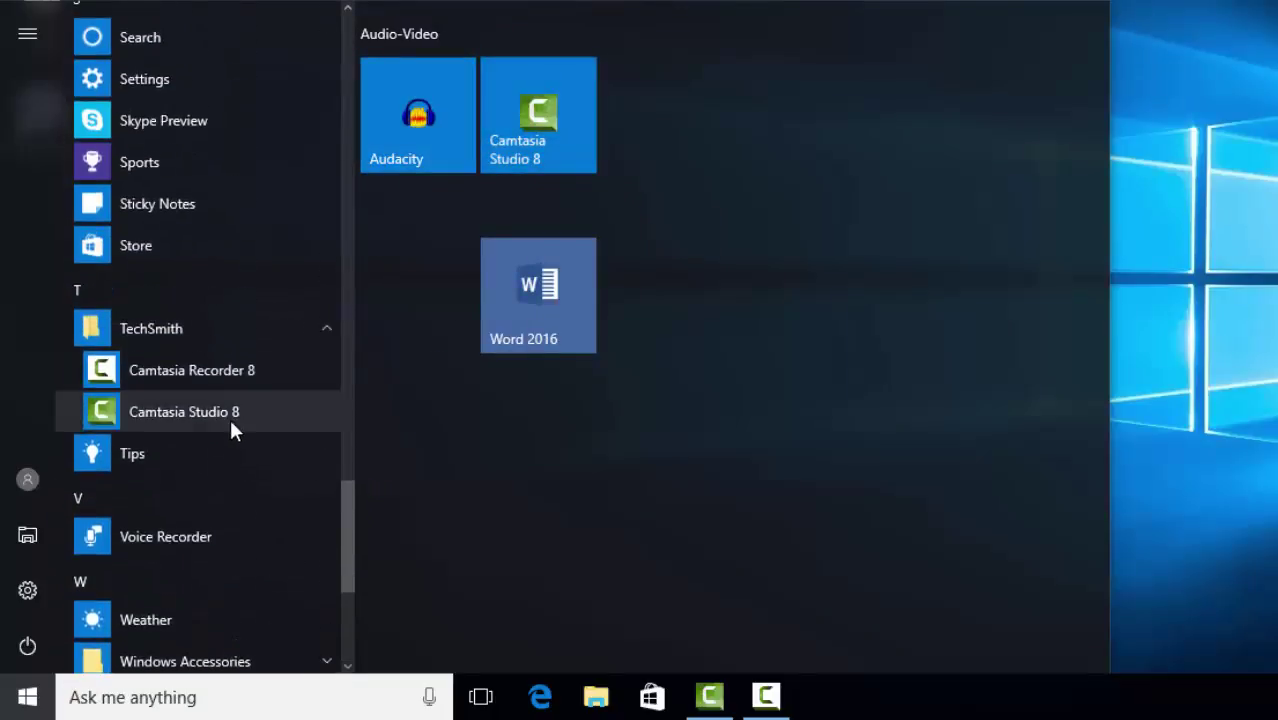
scroll(229, 416, up, 4)
drag(175, 194, 539, 374)
click(503, 220)
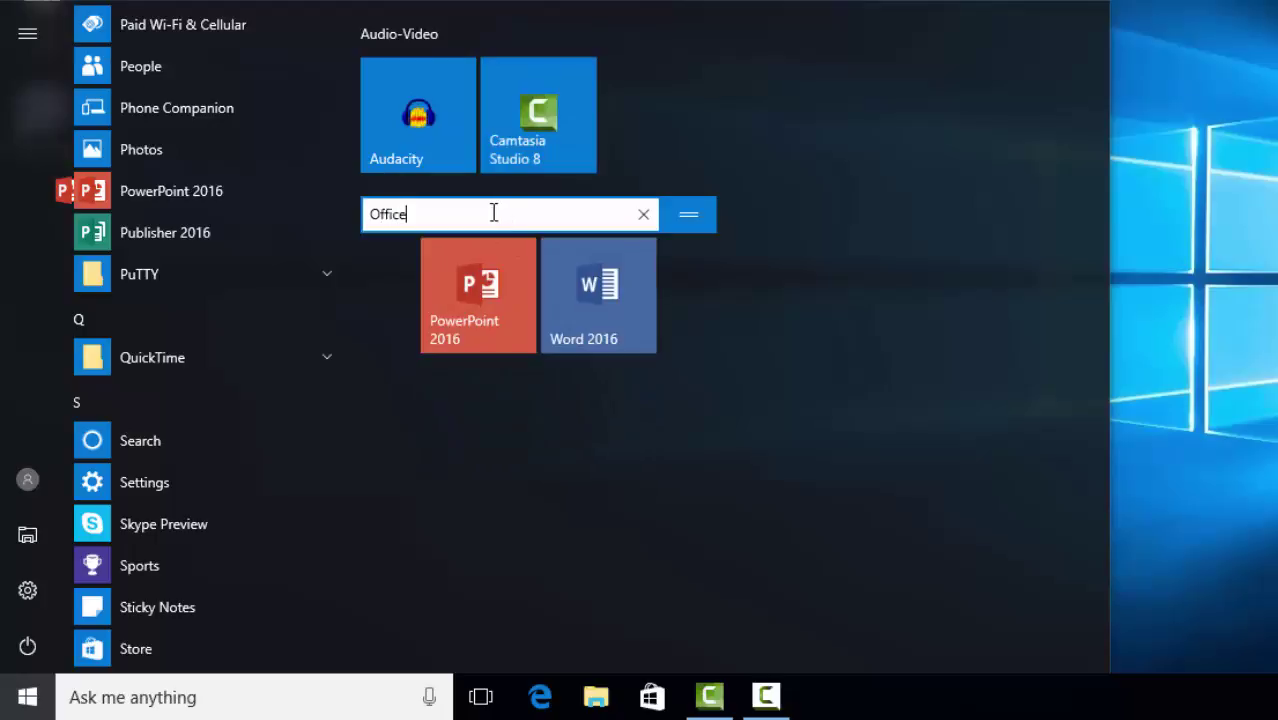
click(712, 440)
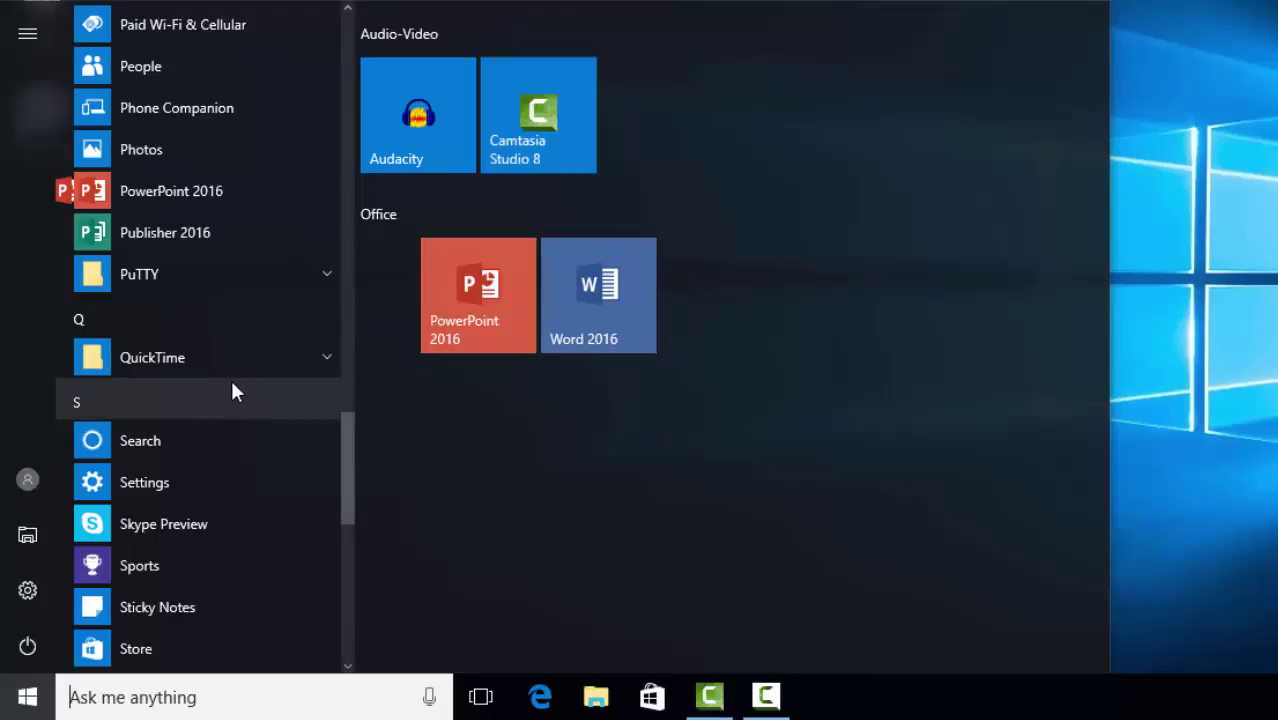
Pin Excel 2016 to the taskbar from the Start app list.
scroll(210, 400, up, 8)
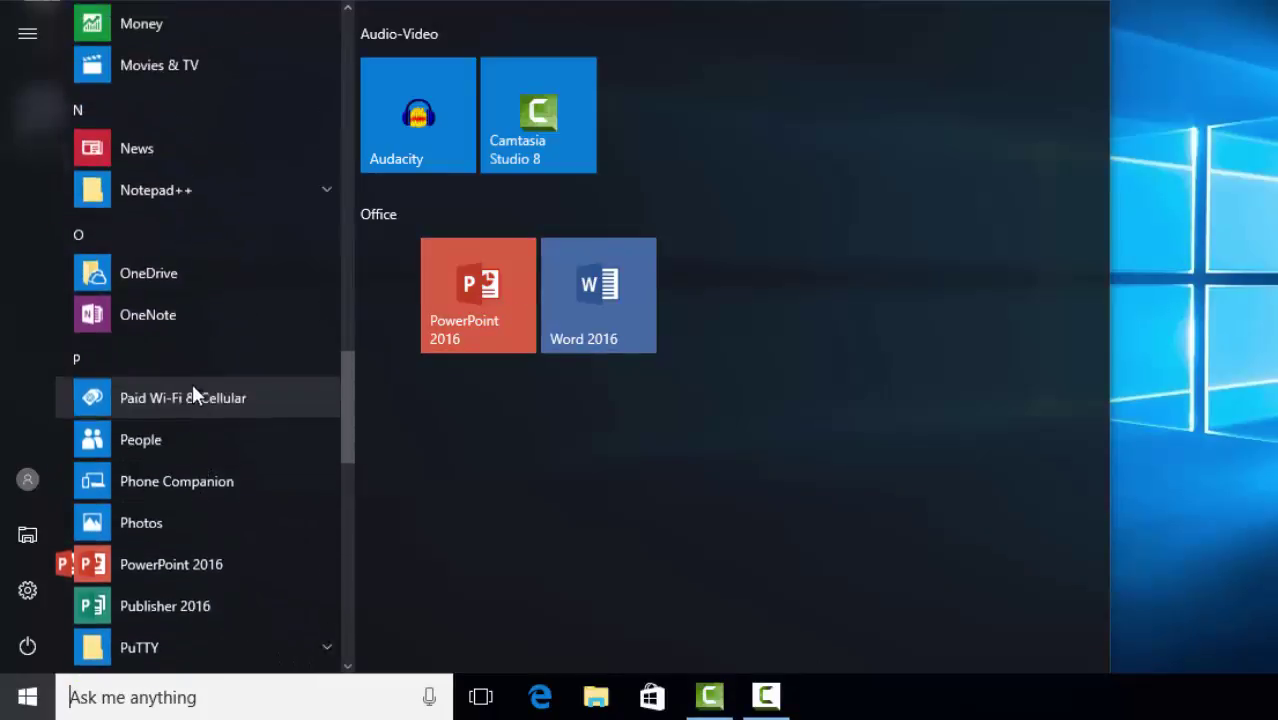
scroll(167, 366, up, 2)
scroll(159, 355, up, 6)
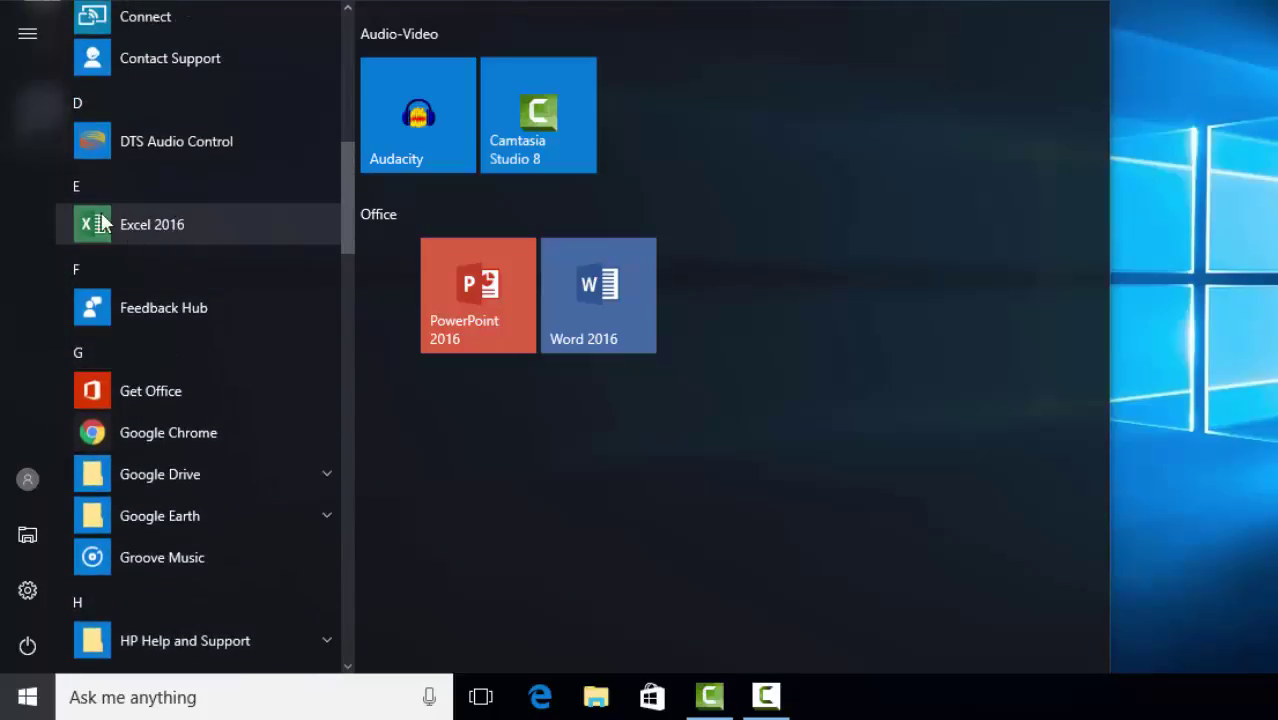
drag(99, 224, 858, 710)
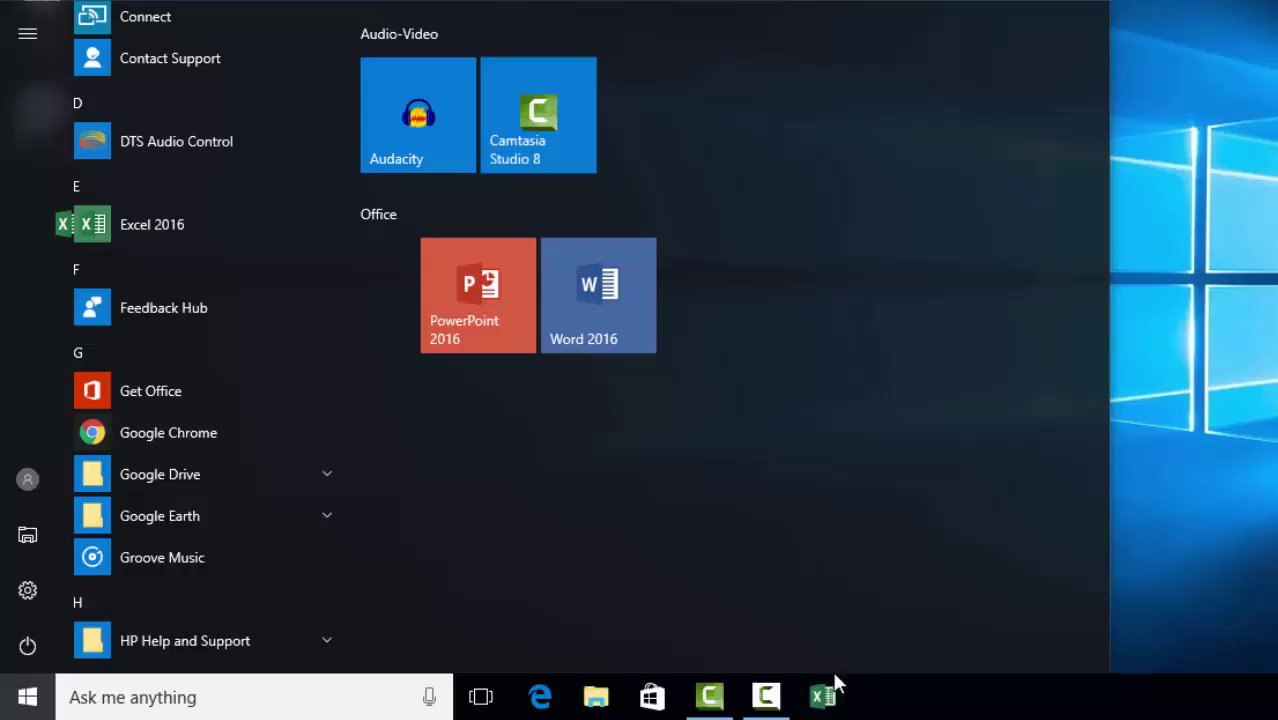
Create an Acrobat Reader DC desktop shortcut from the Start app list.
scroll(189, 348, up, 2)
scroll(188, 345, up, 5)
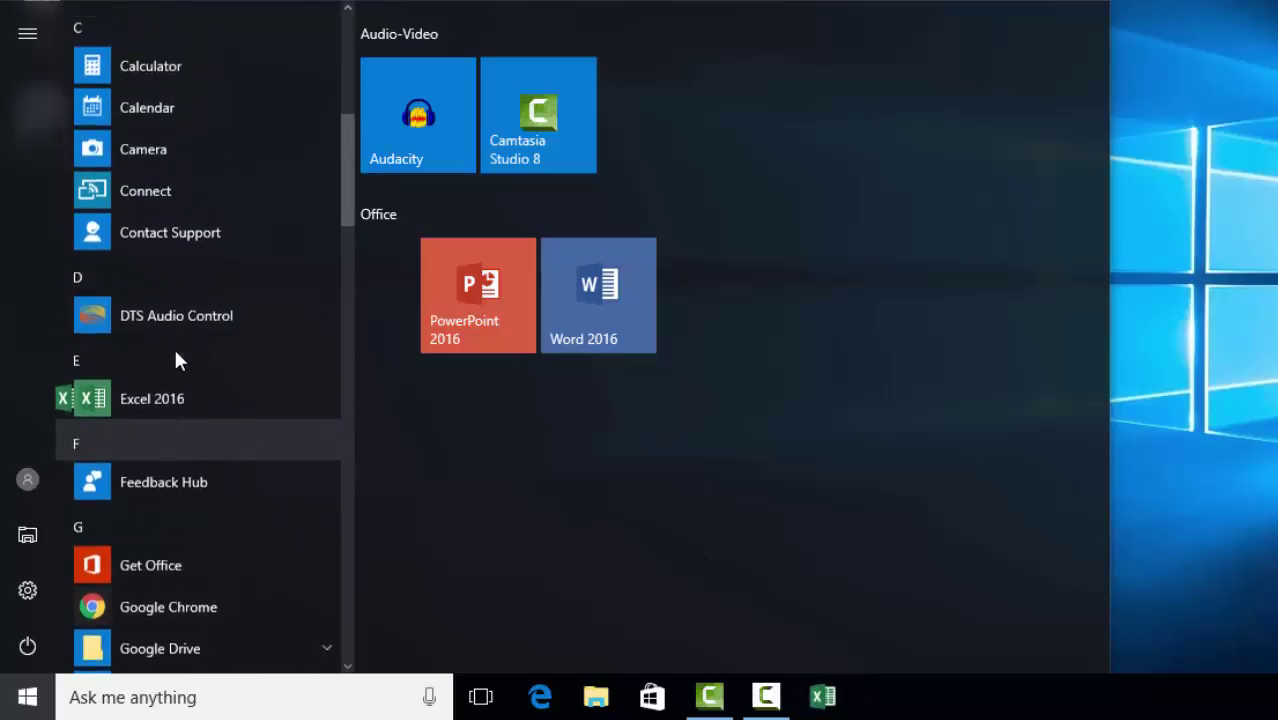
scroll(175, 362, up, 2)
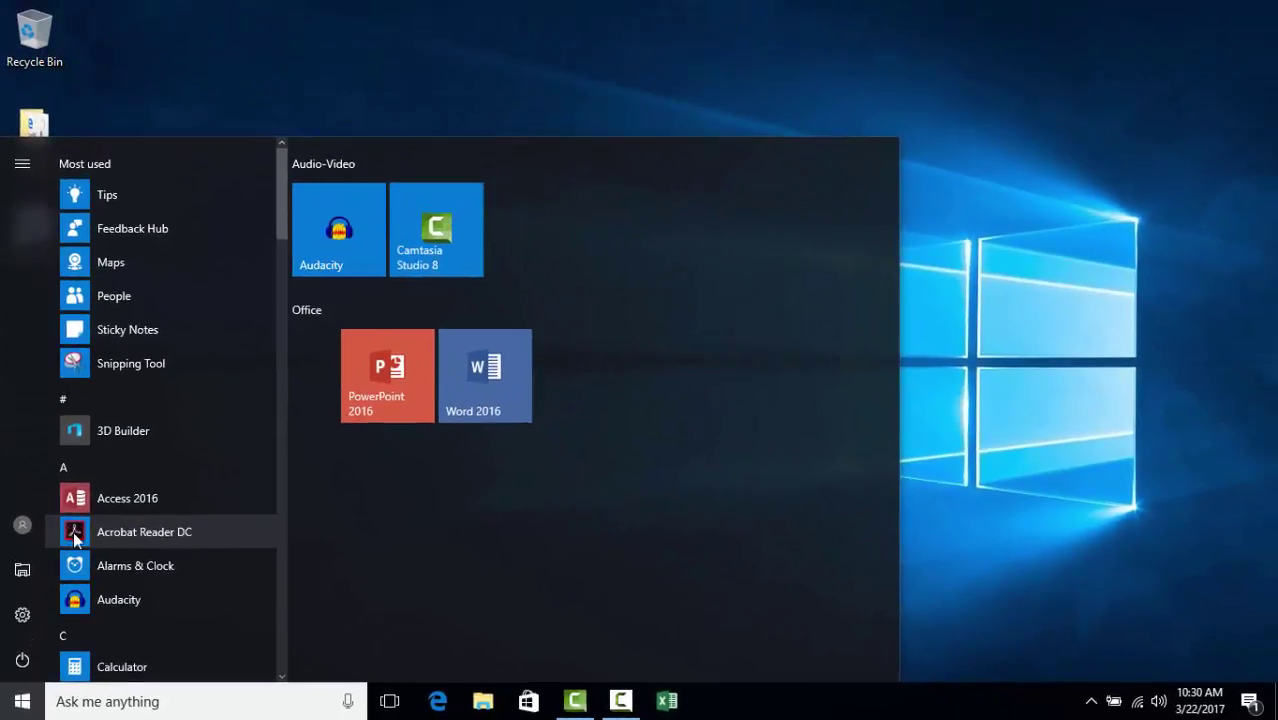
drag(88, 518, 297, 82)
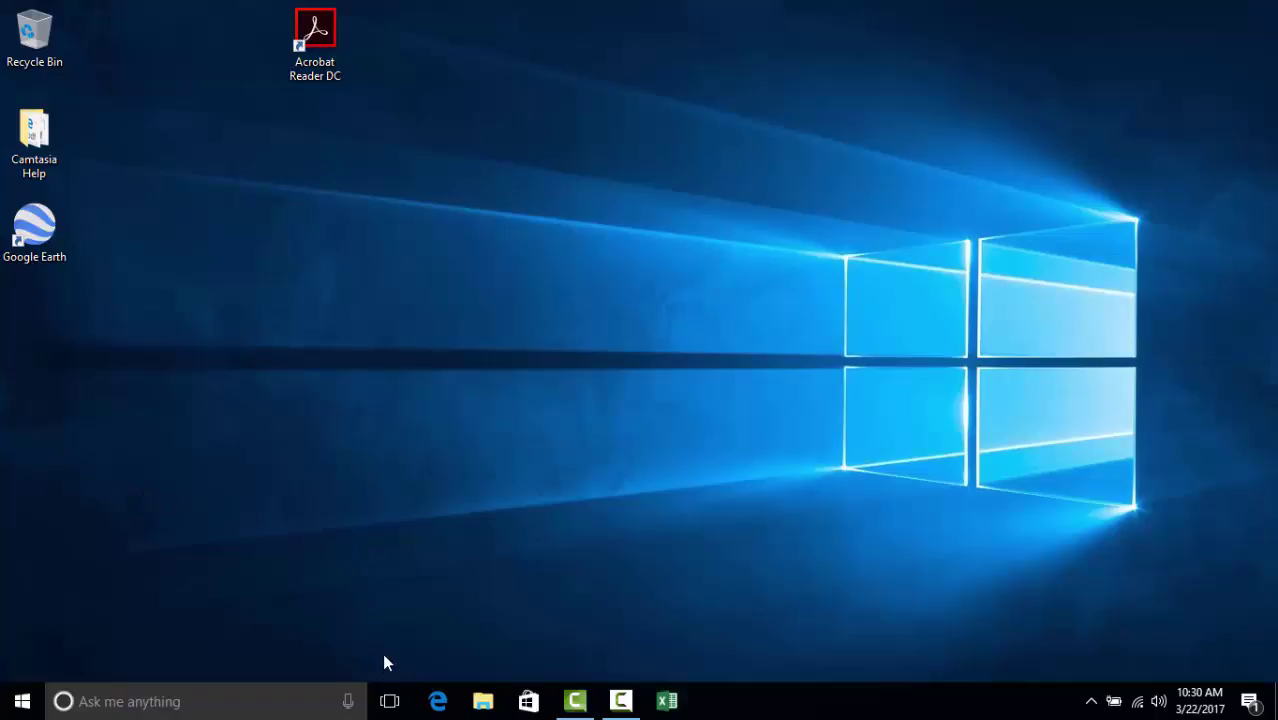
Launch Microsoft Edge, scroll its news start page, and bring up Cortana search.
click(438, 701)
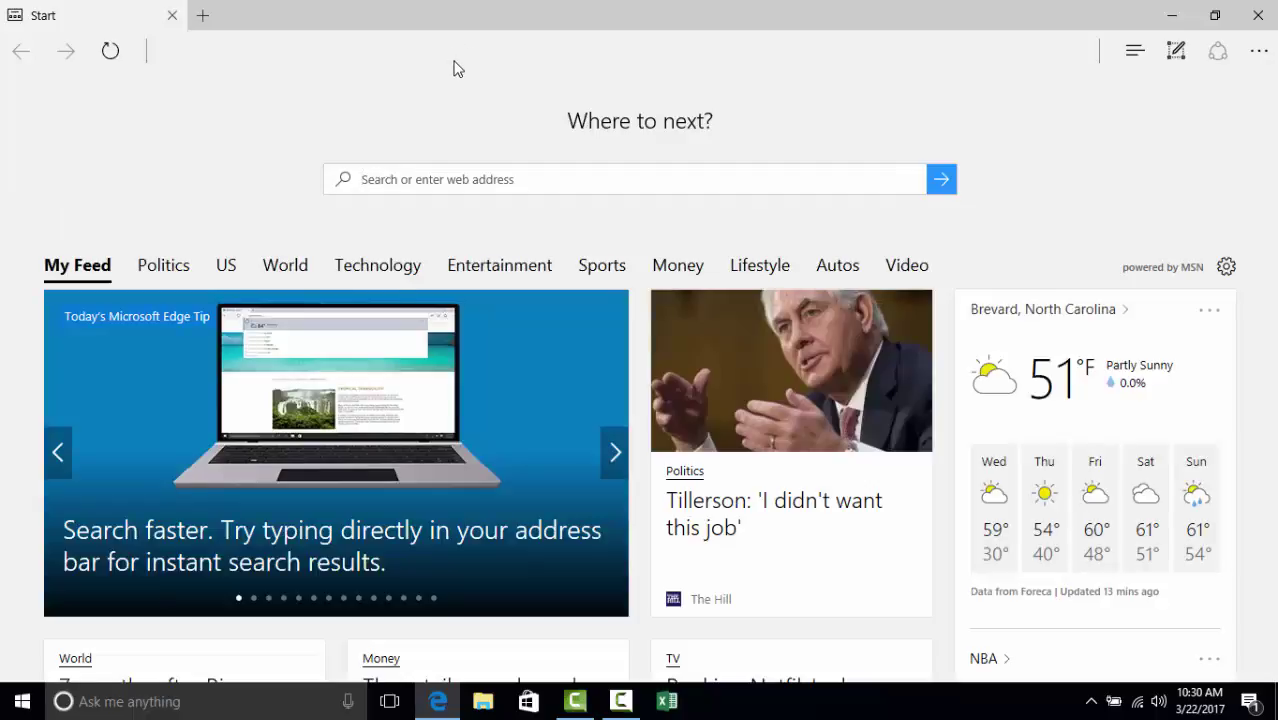
scroll(453, 68, down, 2)
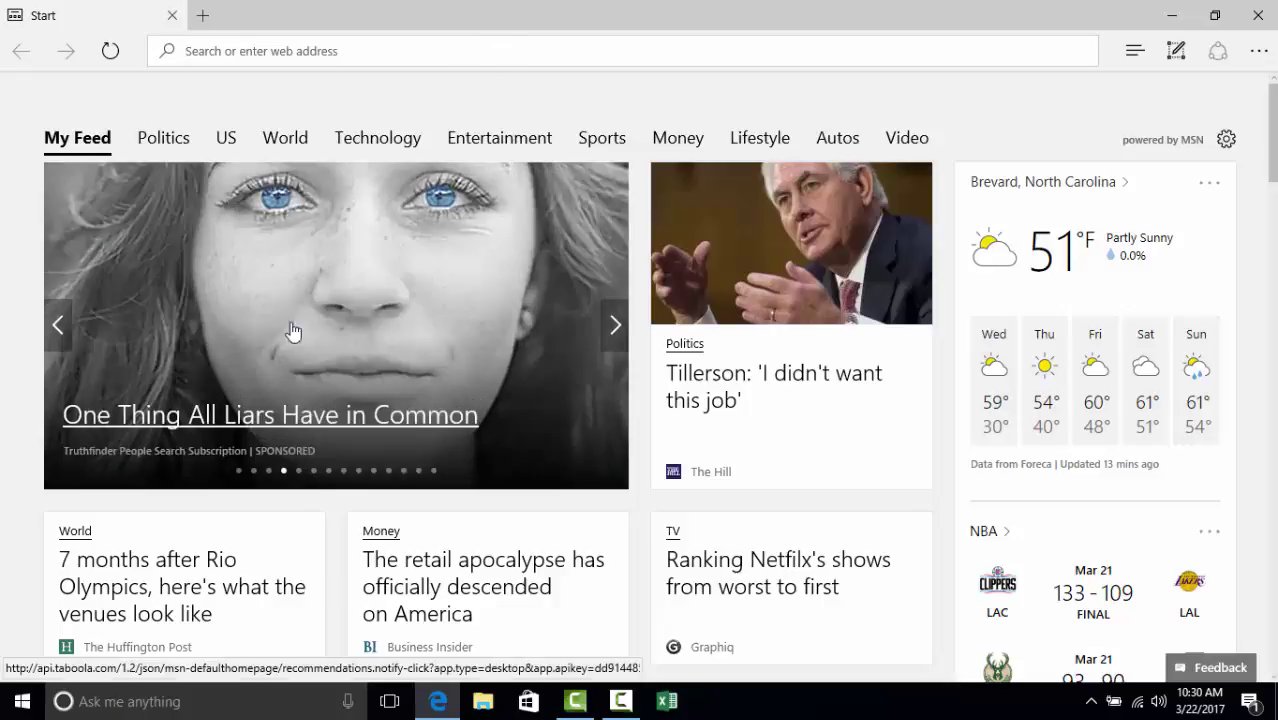
click(116, 706)
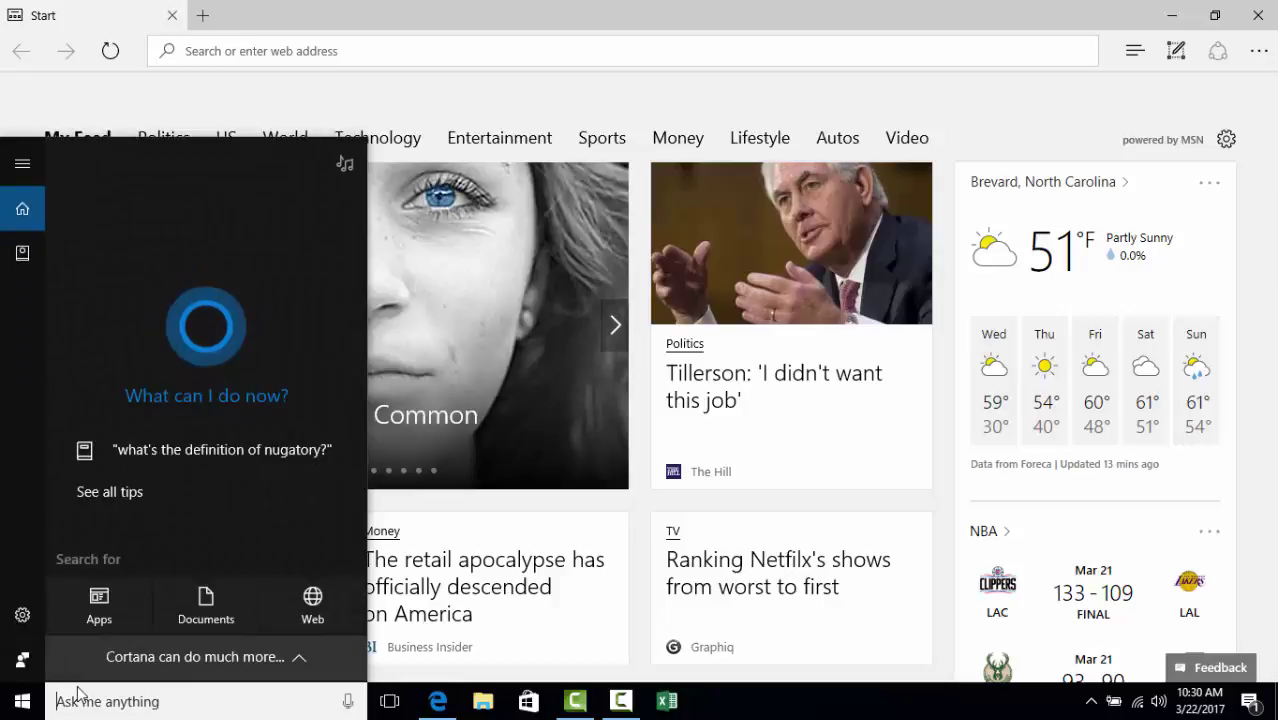
Search 'intern' to launch Internet Explorer and pin it to the taskbar.
text(intern)
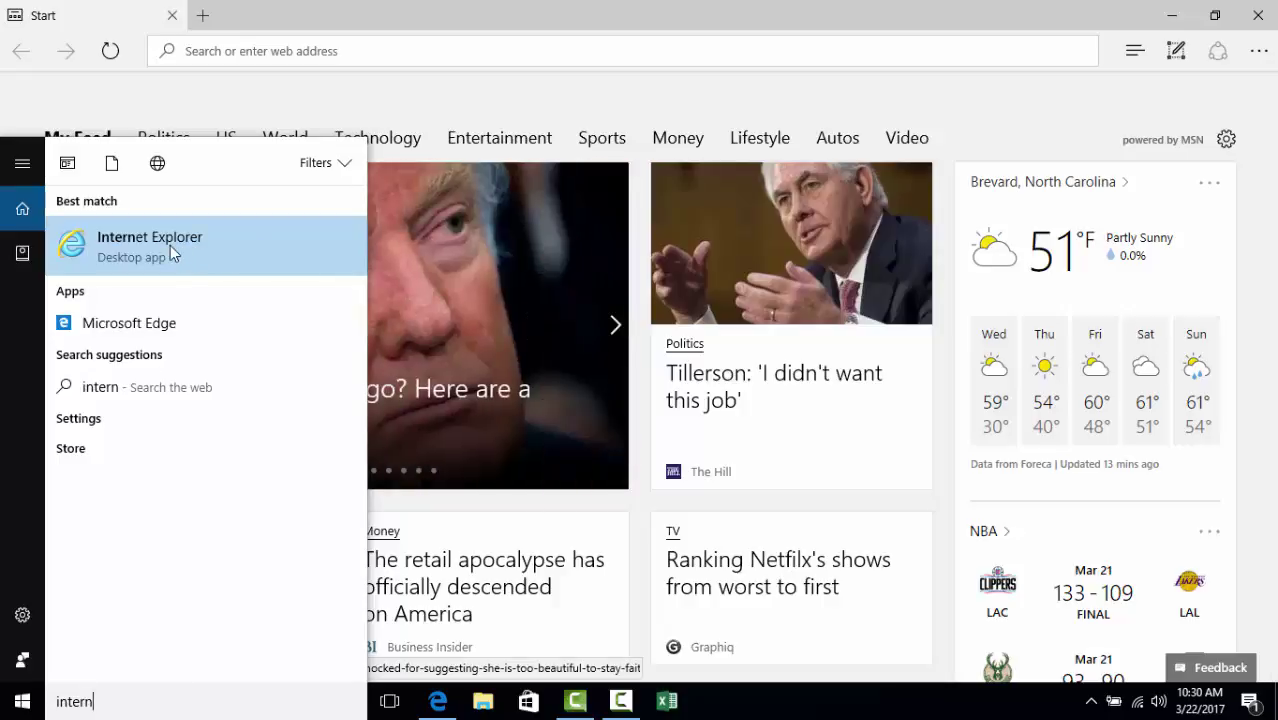
click(170, 245)
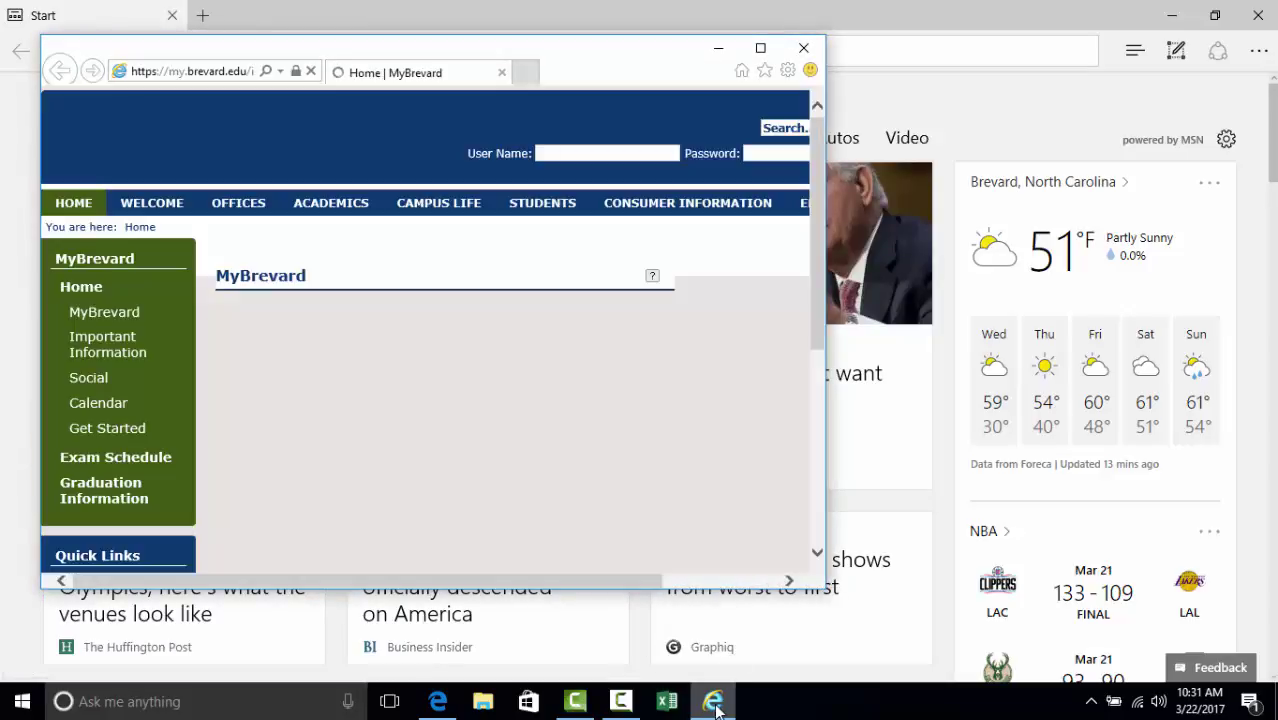
mouse_move(716, 703)
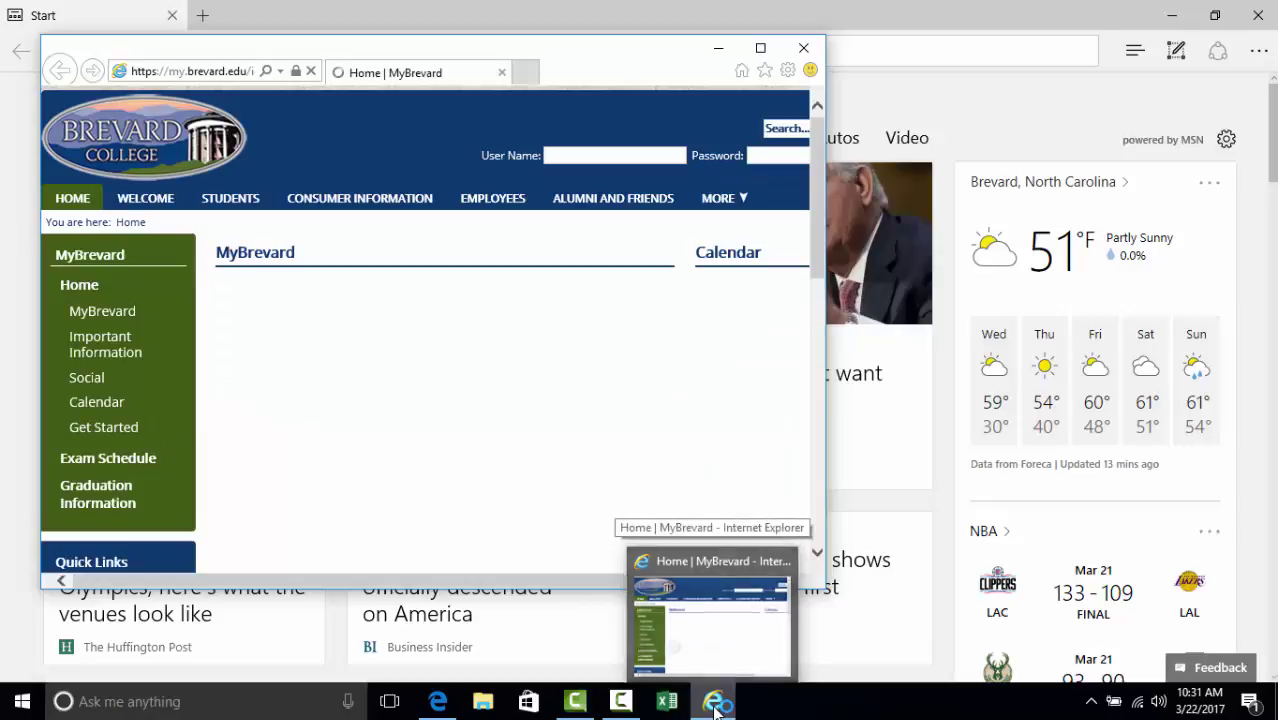
right_click(714, 703)
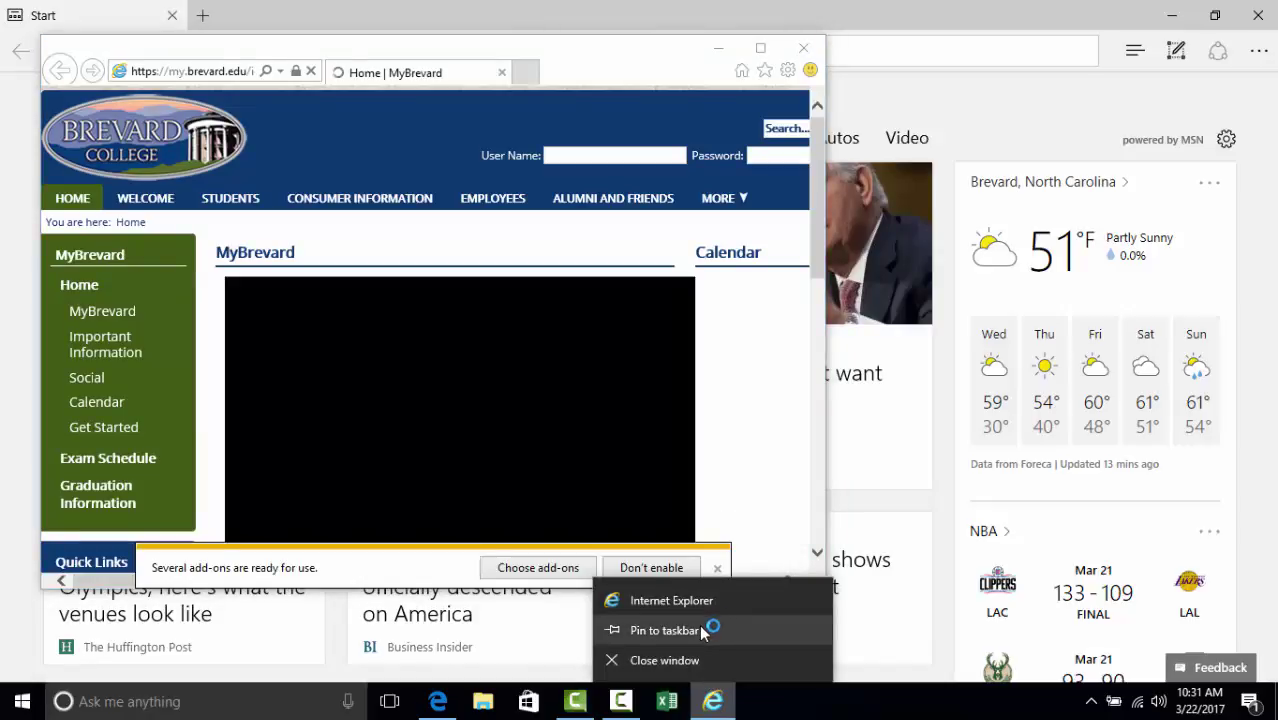
click(664, 630)
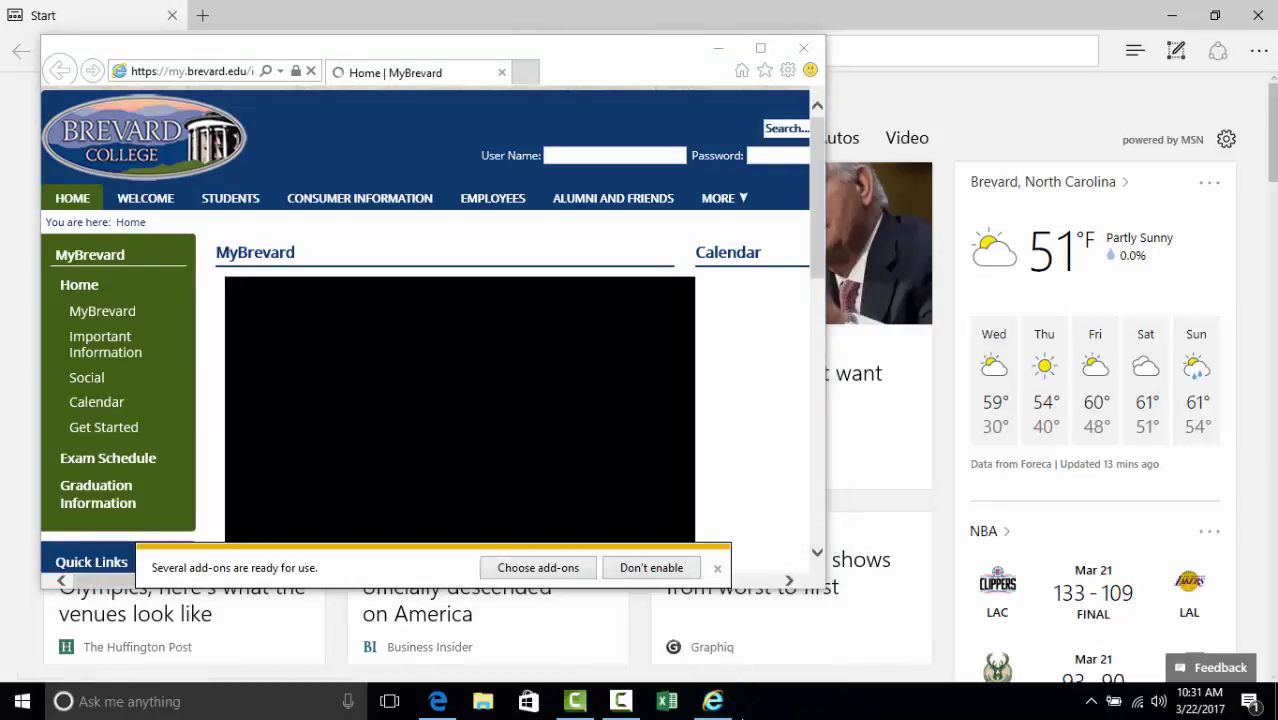
Dismiss IE's add-ons notice, setup prompt and welcome tab, maximize MyBrevard, then minimize.
click(716, 570)
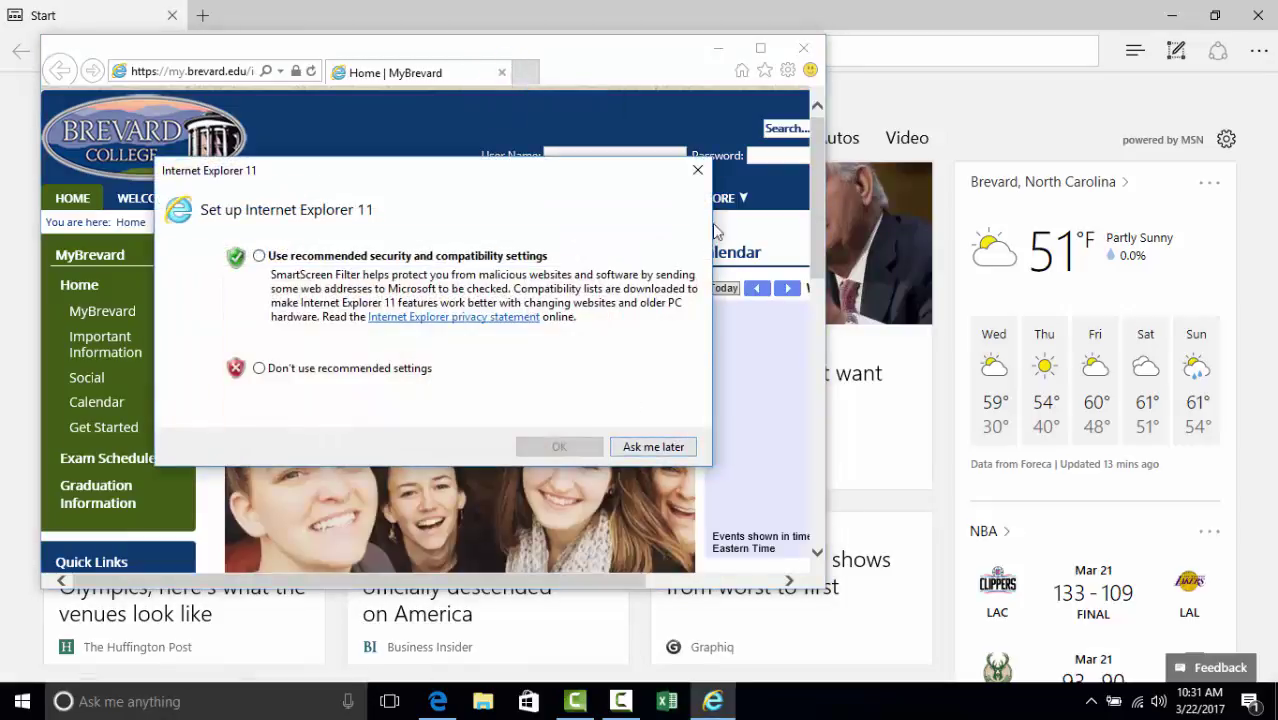
click(697, 170)
click(600, 70)
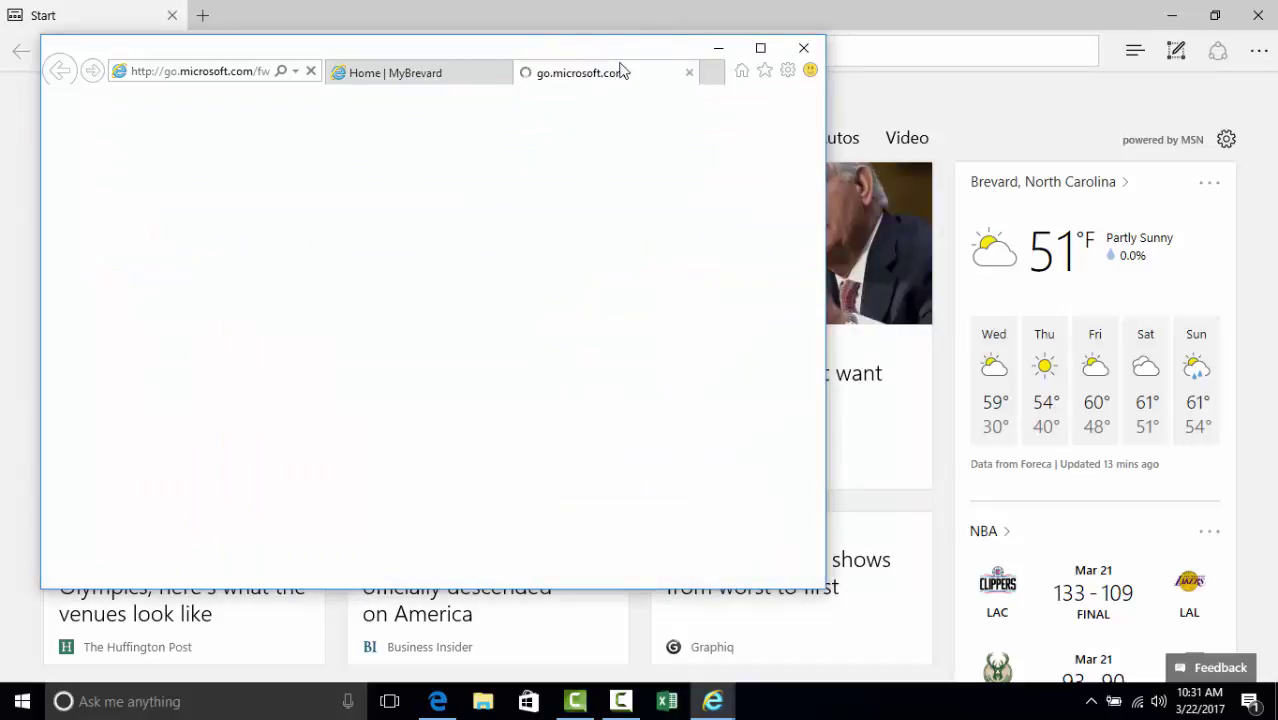
click(688, 73)
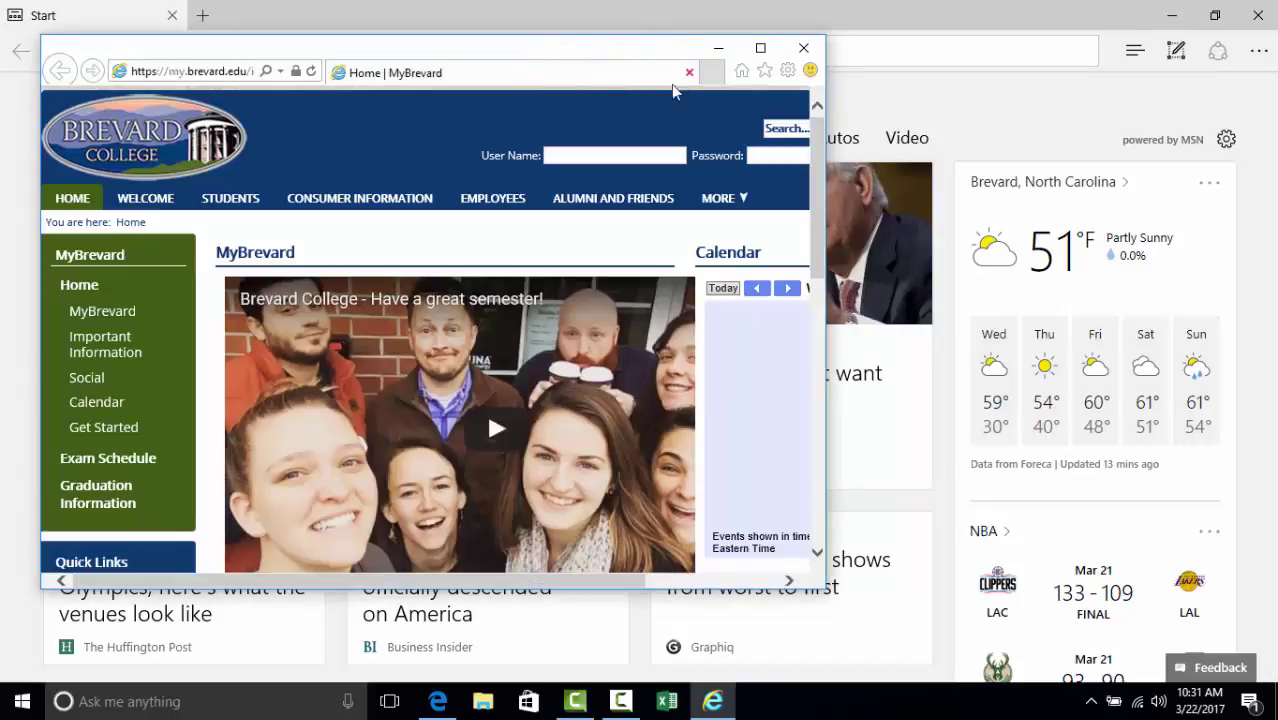
click(762, 48)
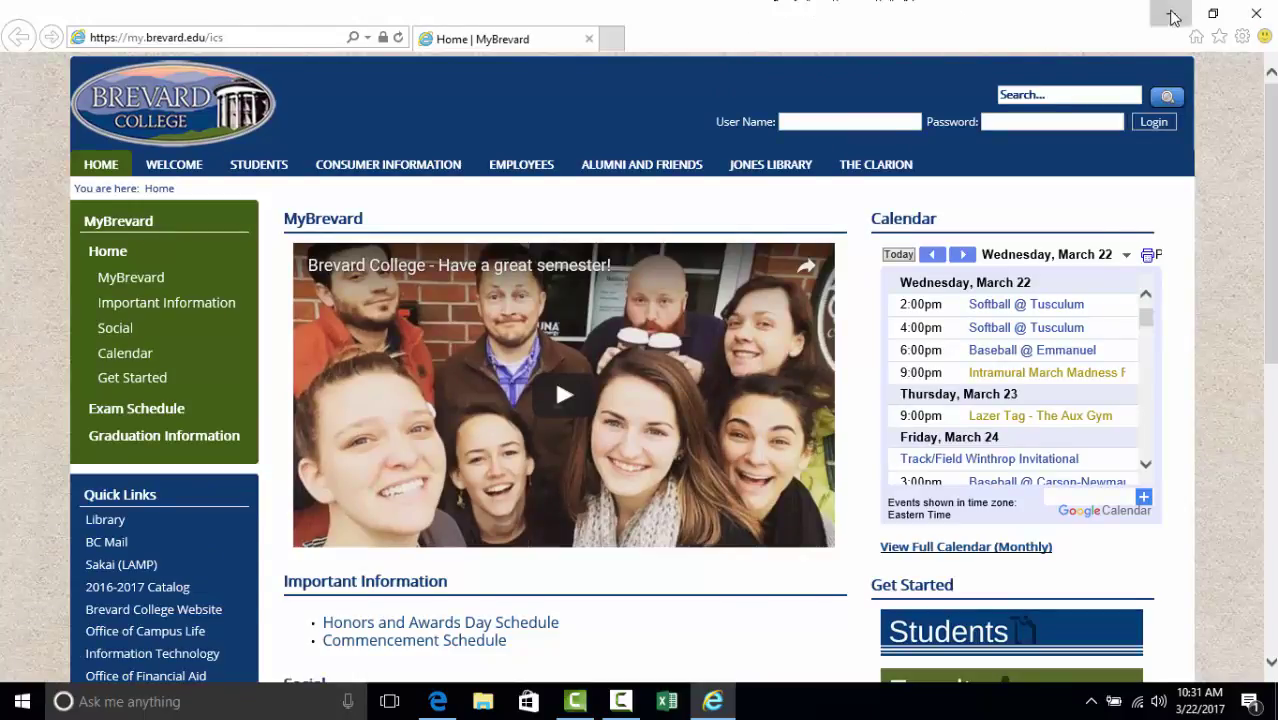
click(1152, 24)
Minimize Edge and drag Google Chrome from the Start app list onto the desktop.
click(1146, 24)
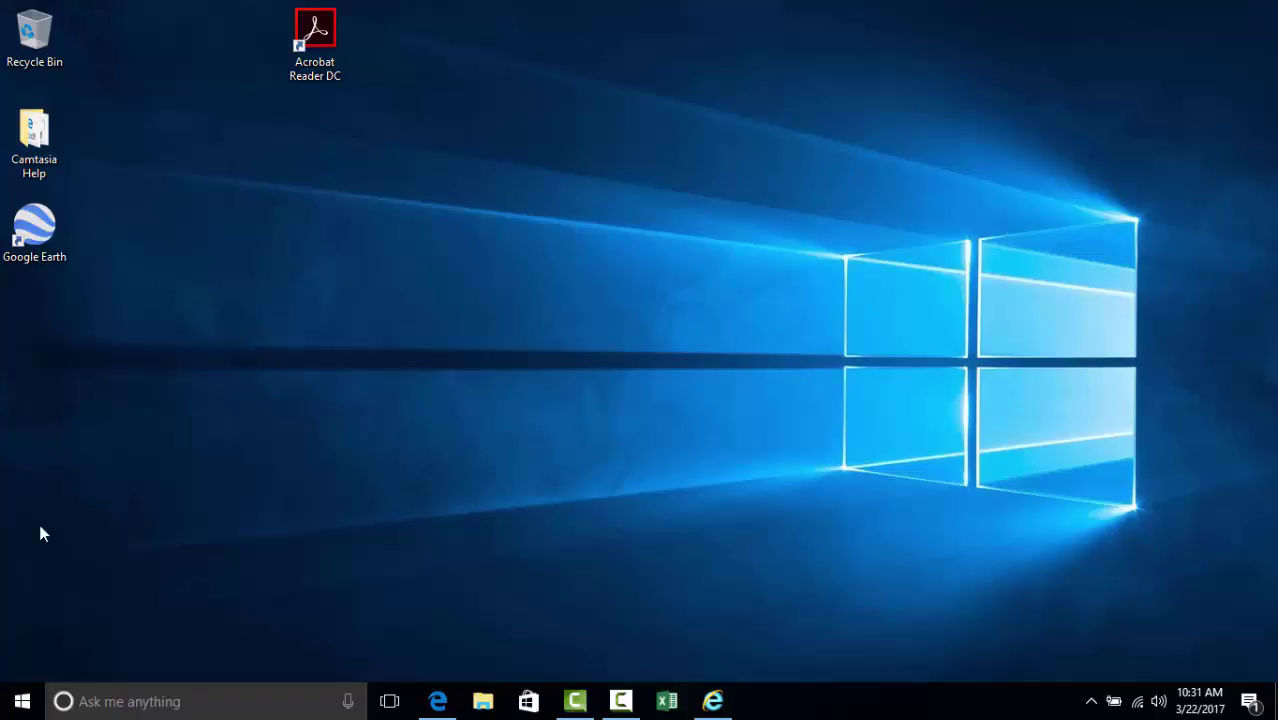
click(22, 703)
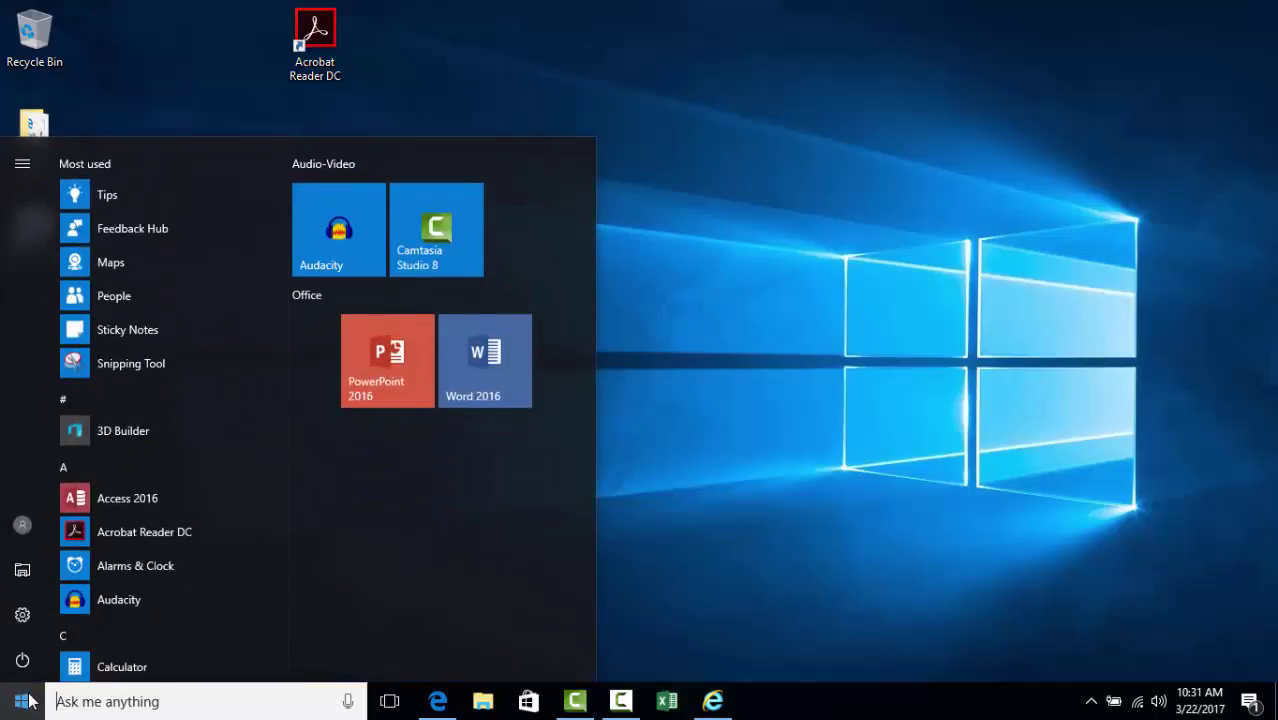
scroll(145, 548, down, 5)
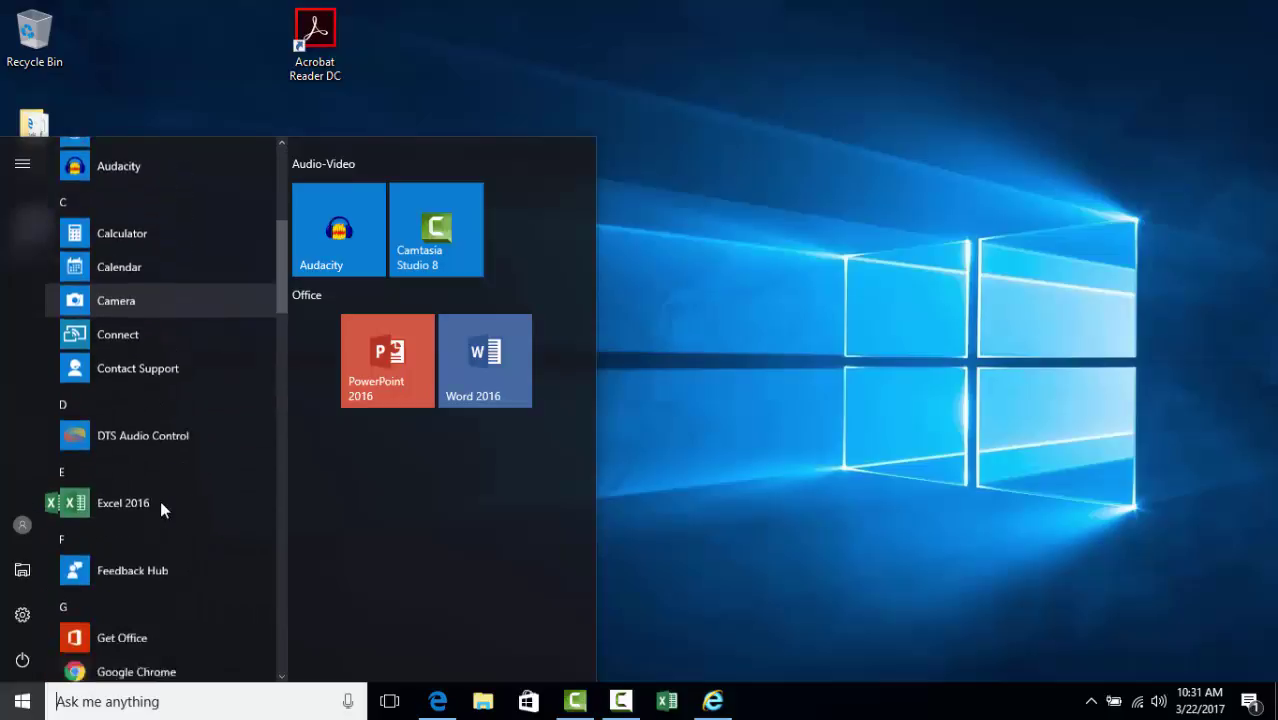
scroll(160, 508, down, 3)
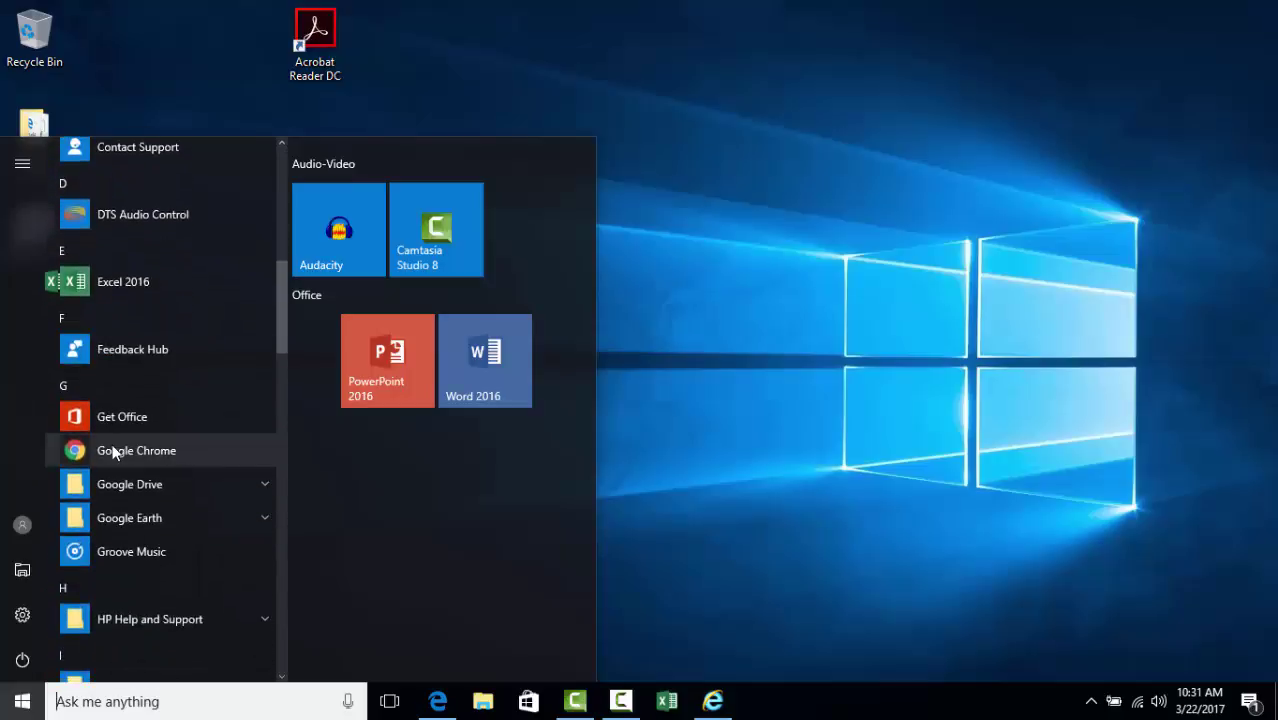
drag(108, 455, 487, 78)
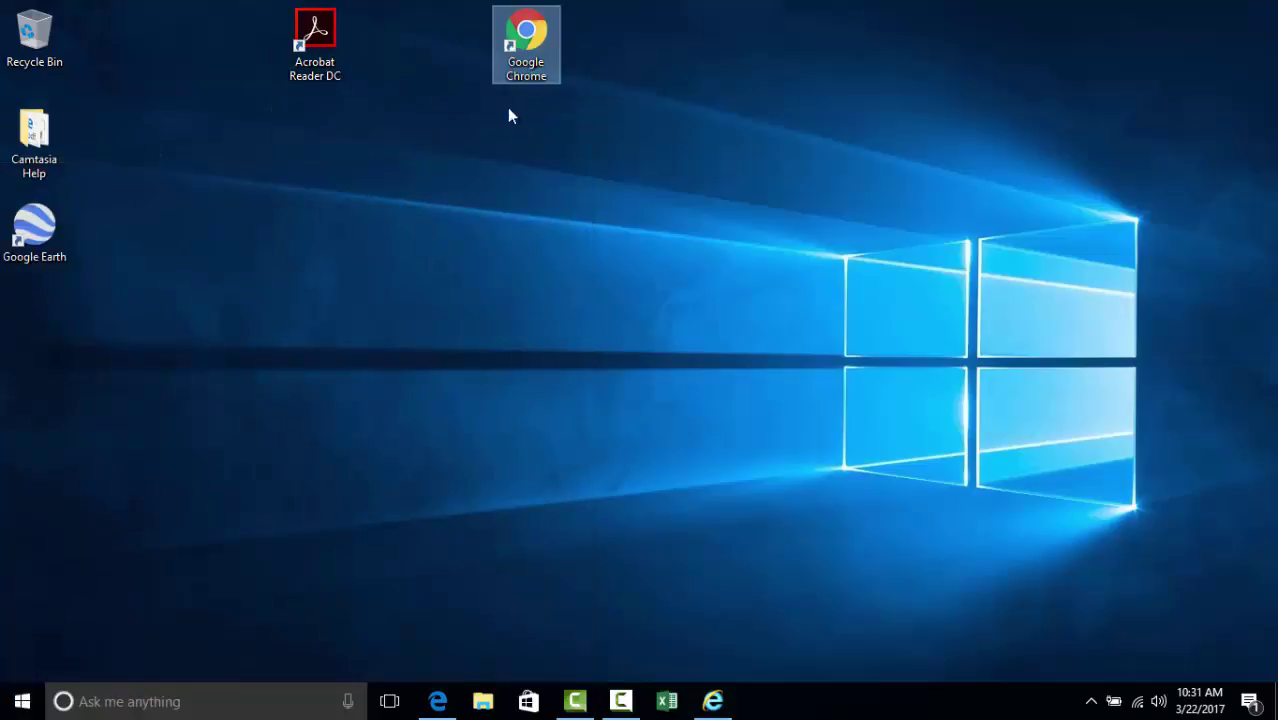
Pin Google Chrome to Start and to the taskbar.
right_click(545, 40)
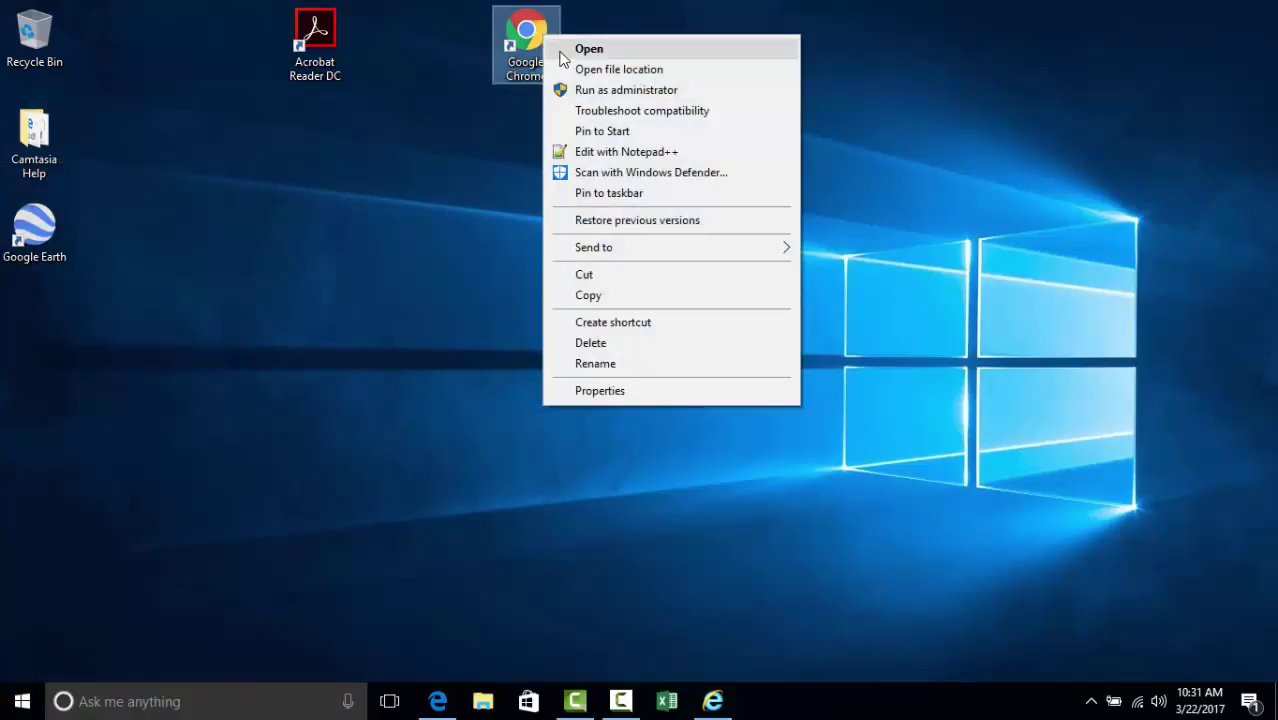
click(566, 131)
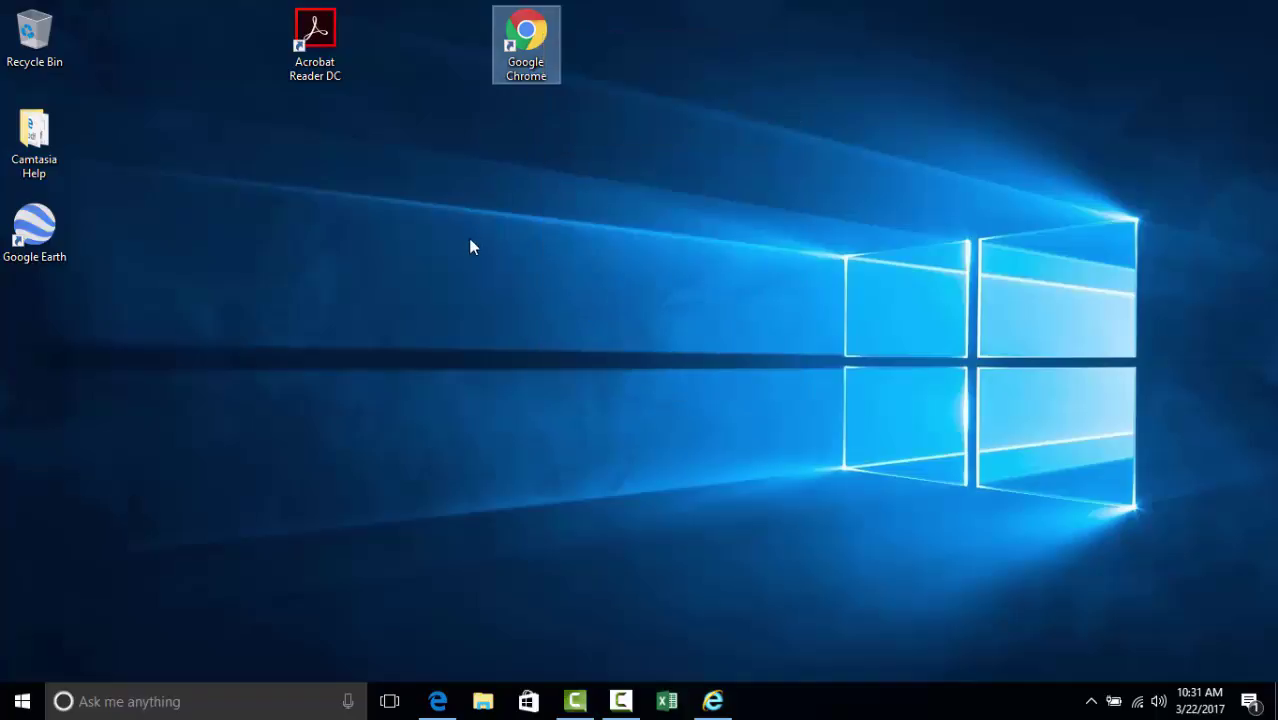
drag(529, 45, 768, 702)
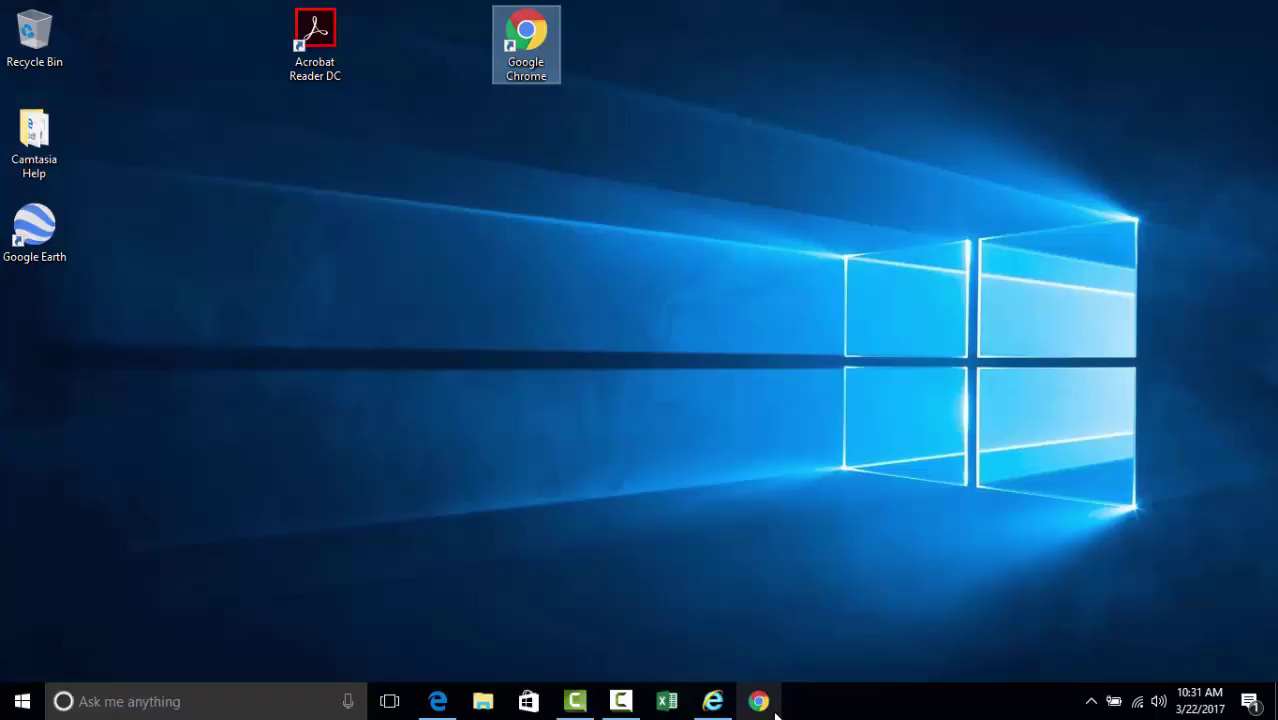
Move the Google Chrome tile into the Office group, then launch Chrome from the taskbar.
click(22, 701)
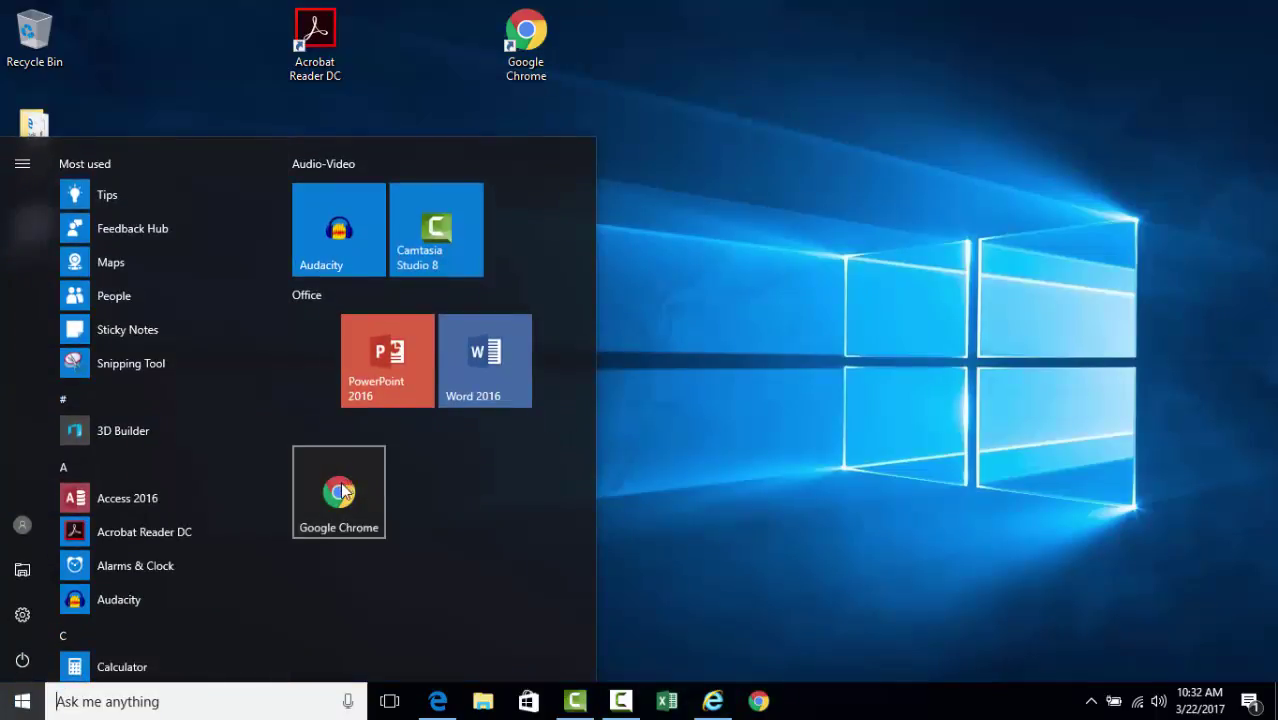
drag(340, 493, 425, 342)
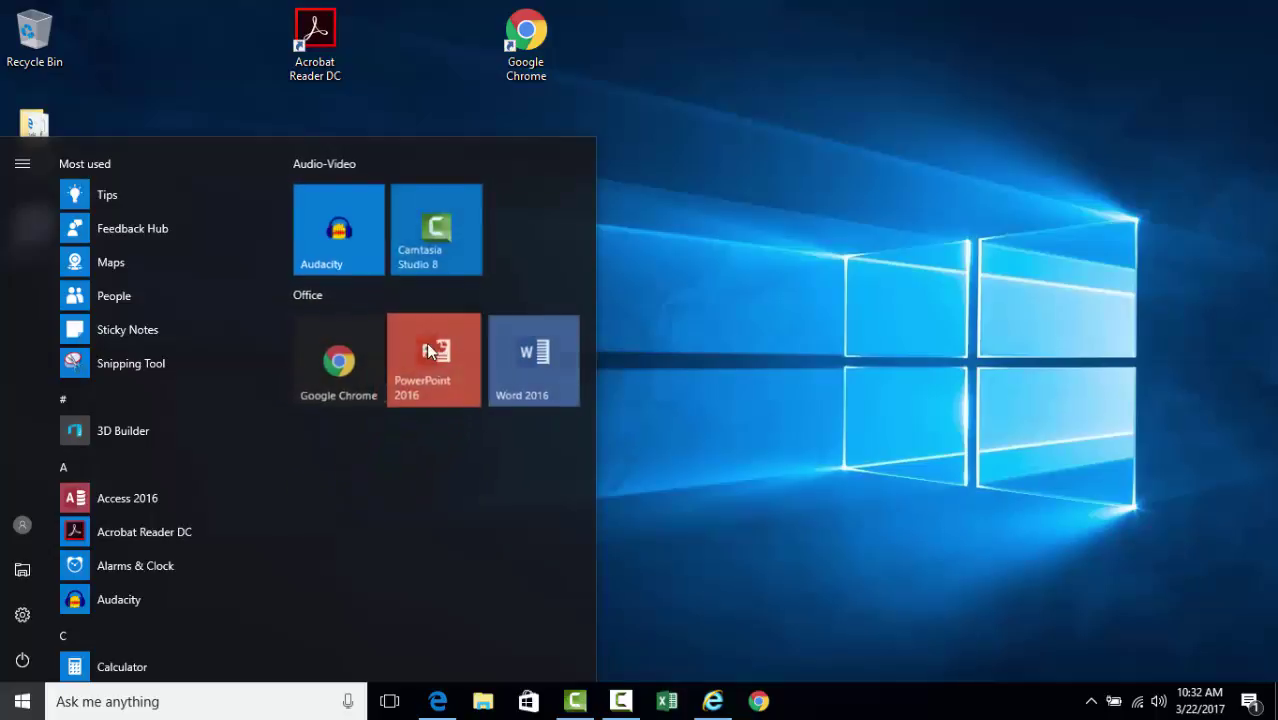
click(723, 482)
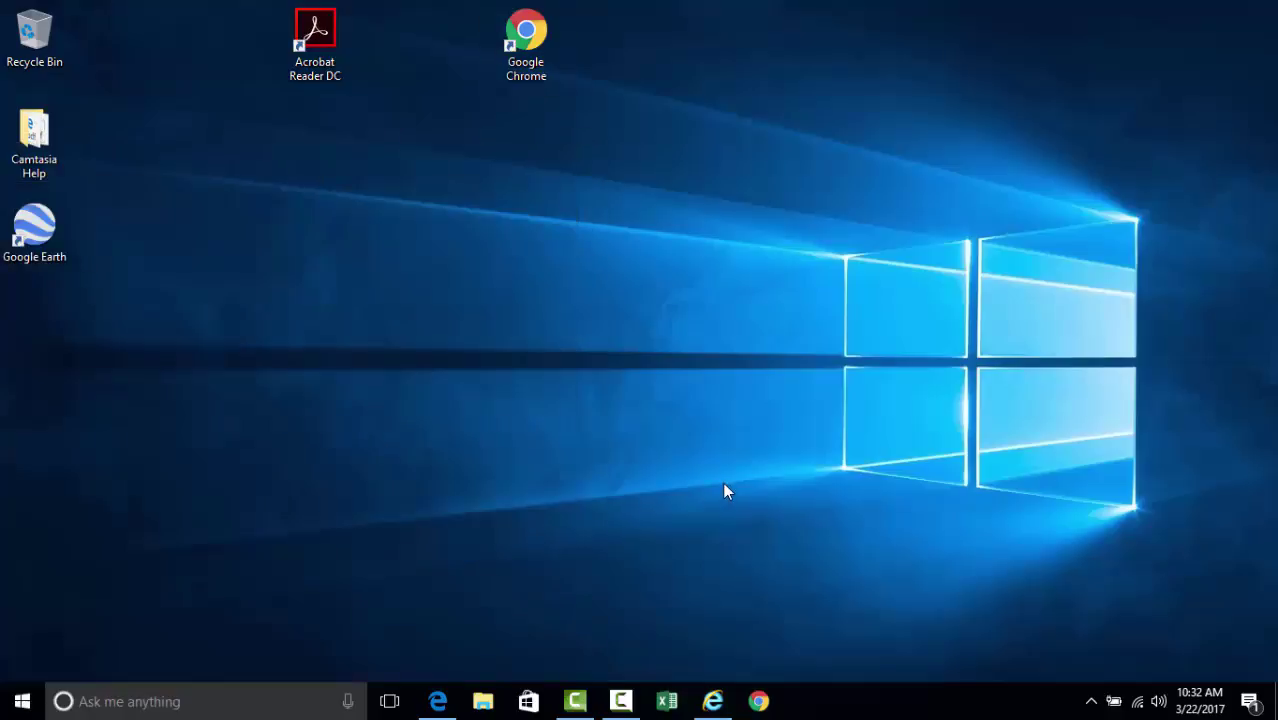
click(758, 703)
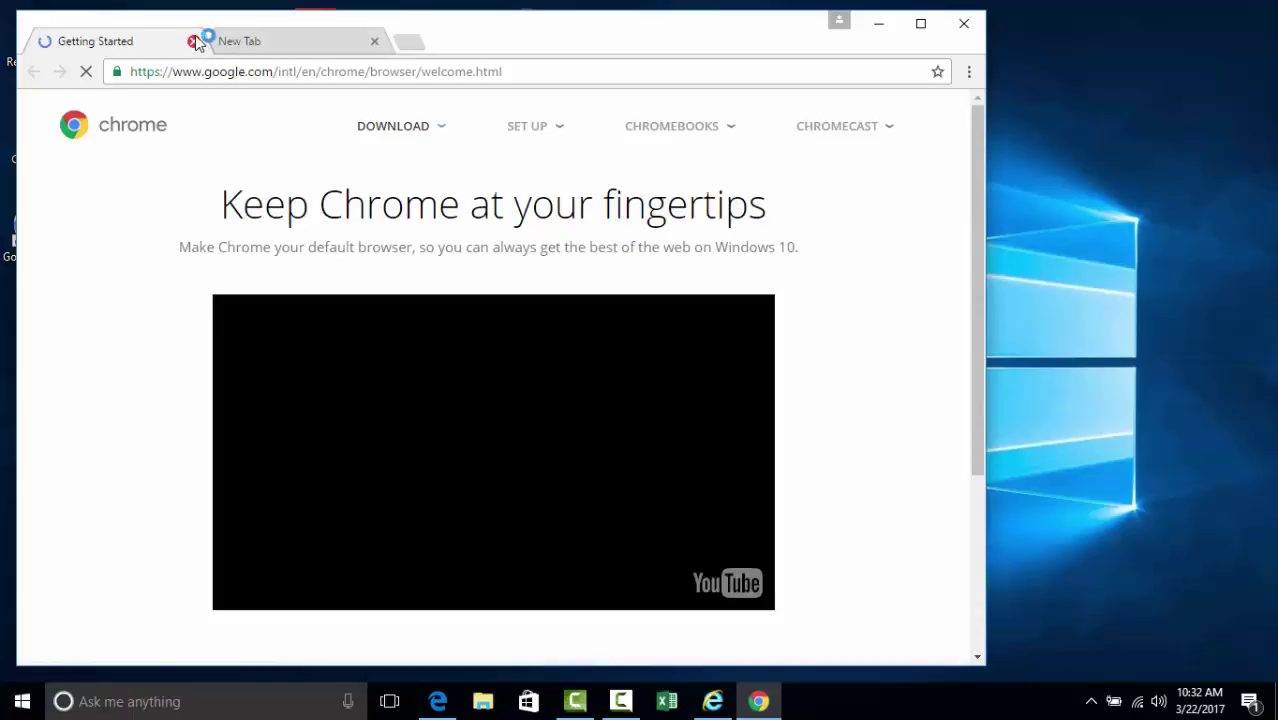
Close Chrome's Getting Started tab, load mail.brevard.edu, and select the Gmail Email or phone field.
click(194, 41)
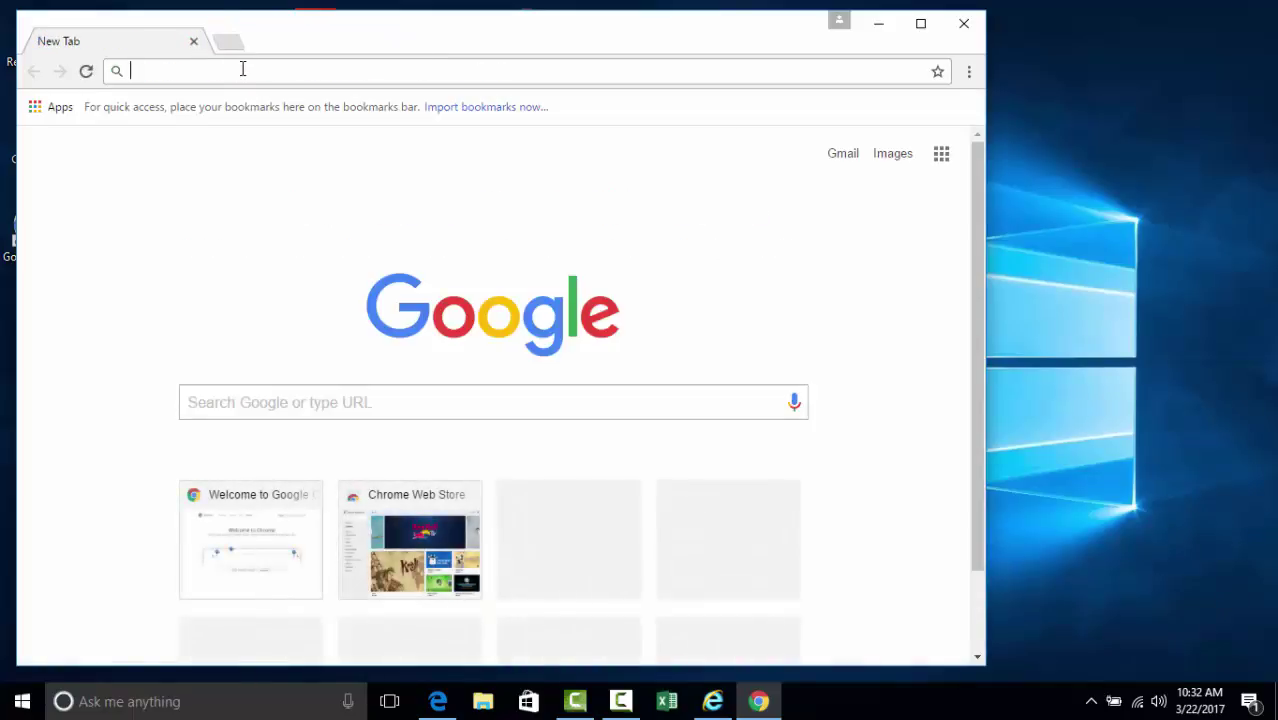
text(mai)
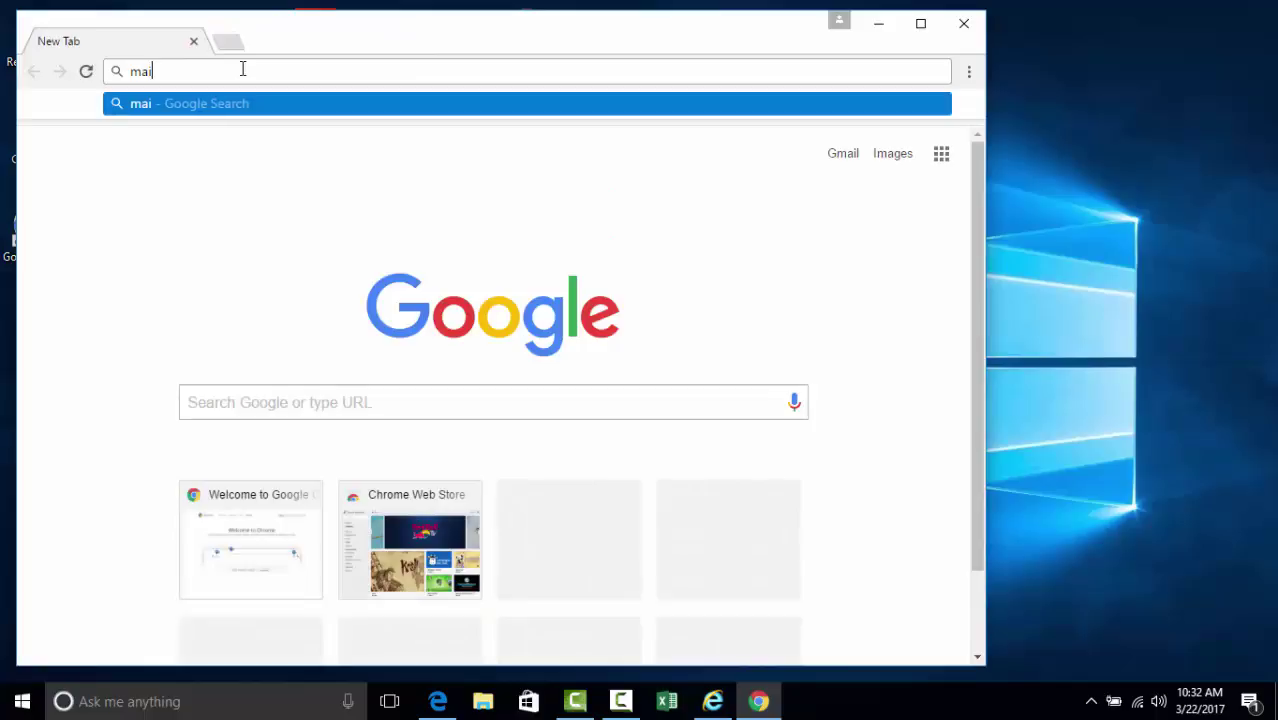
text(l.brevard.edu)
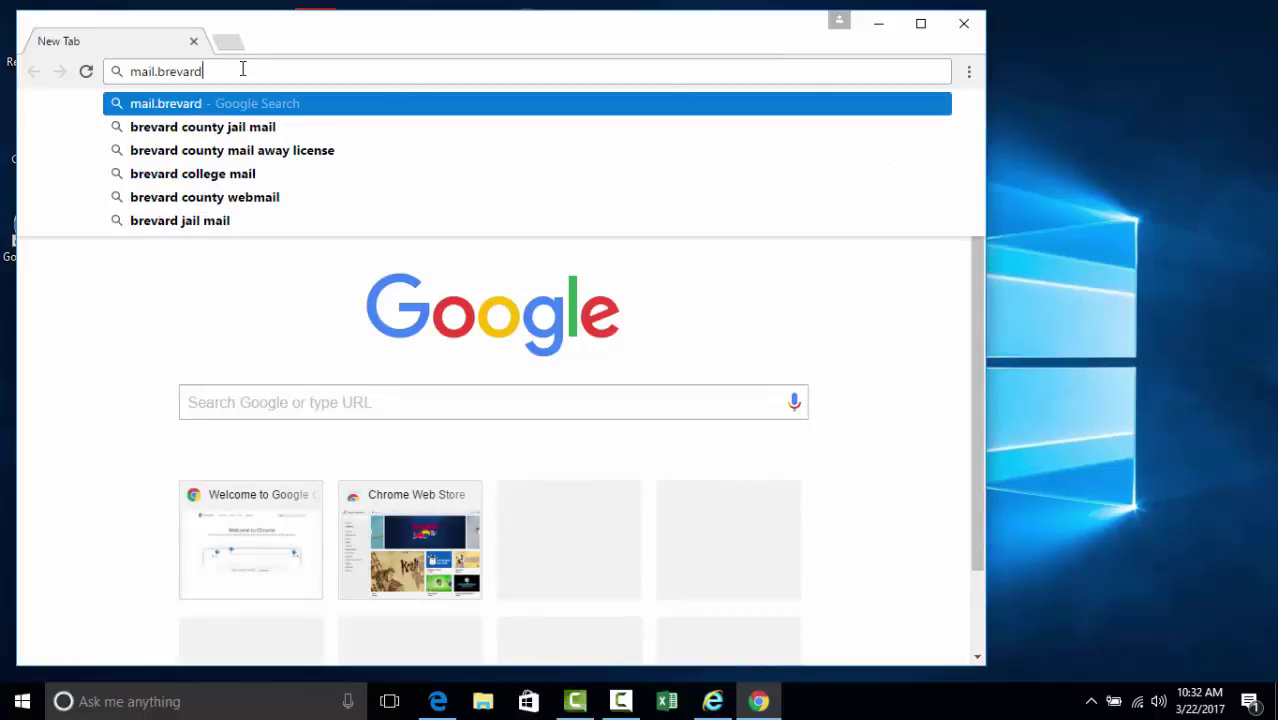
key(Return)
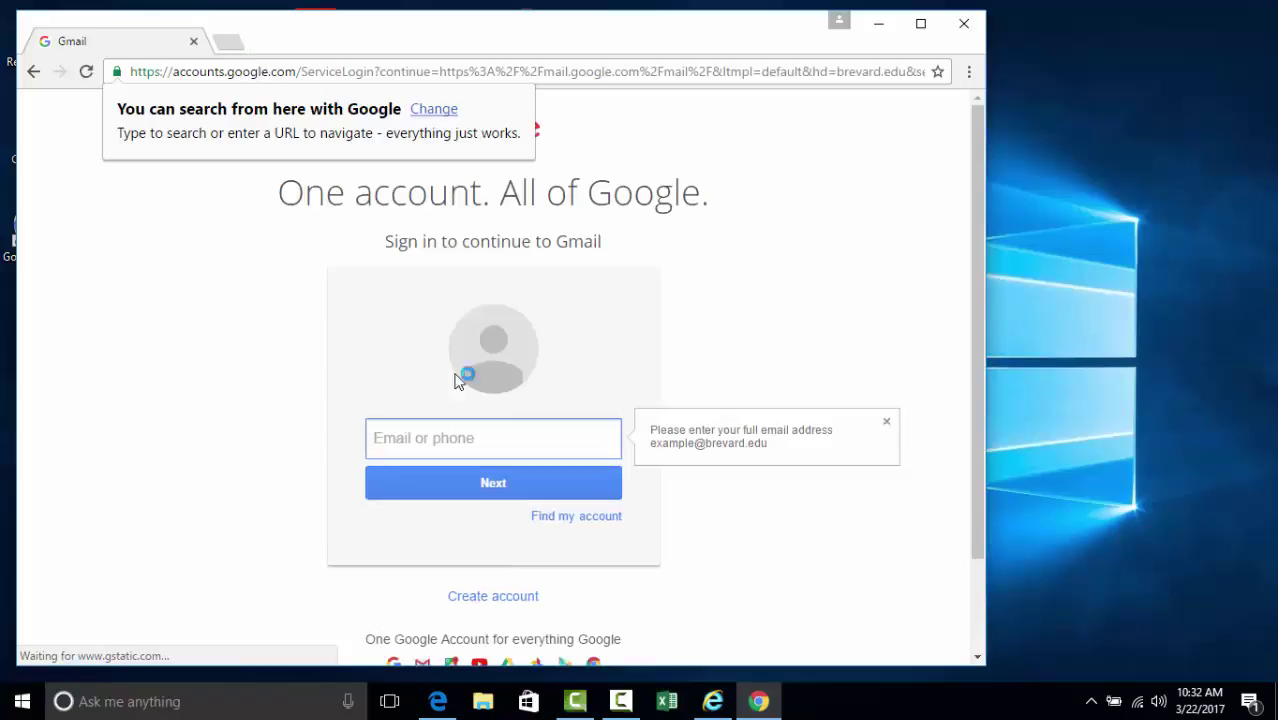
click(471, 429)
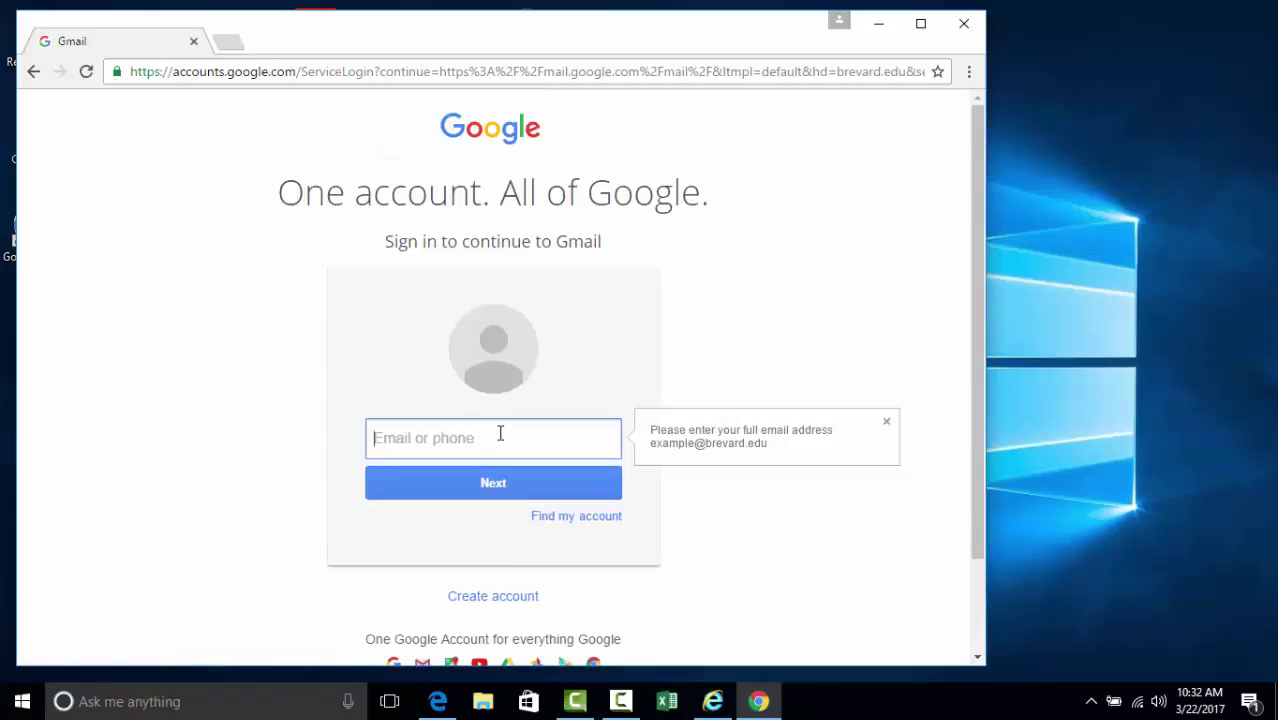